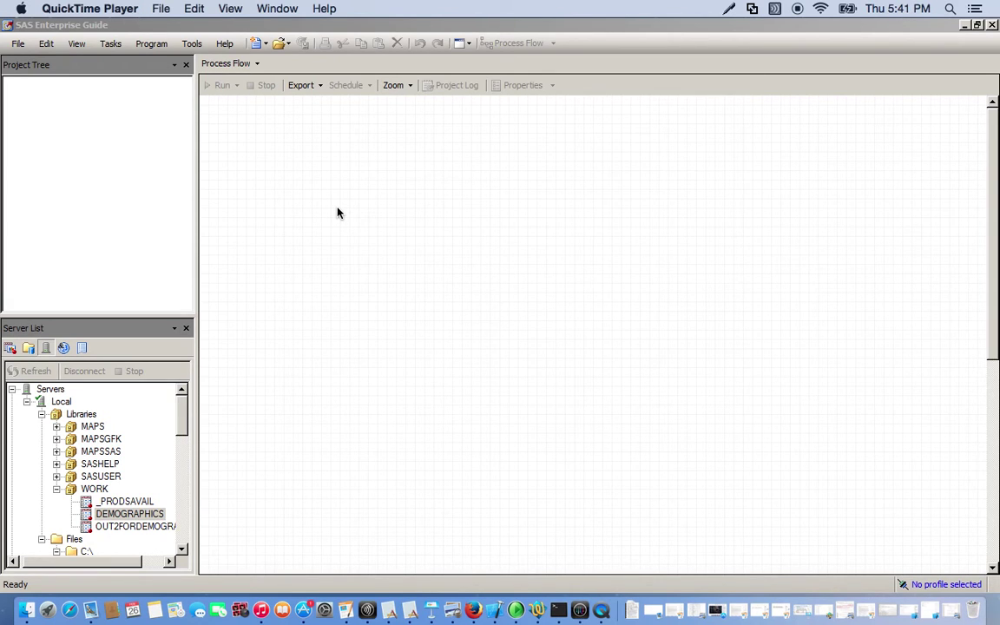
- Create a new empty project in SAS Enterprise Guide
left_click(76, 126)
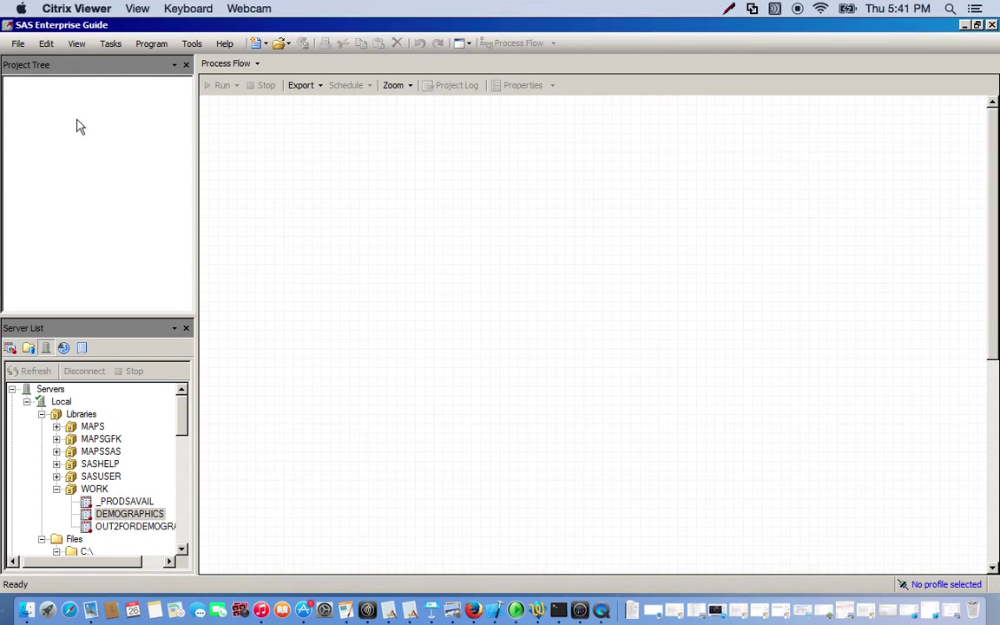
left_click(18, 44)
mouse_move(67, 59)
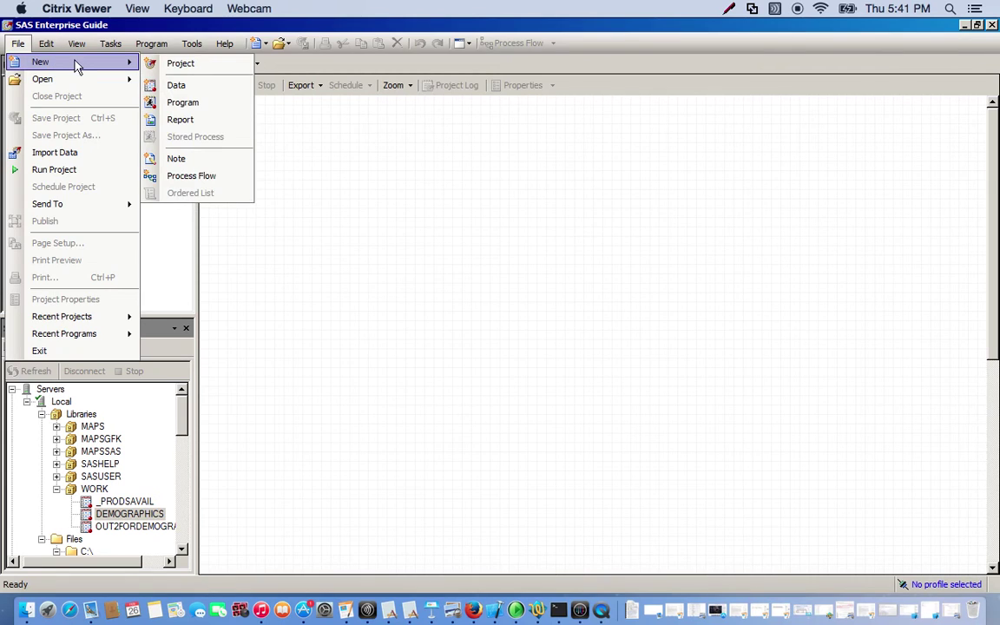
left_click(179, 64)
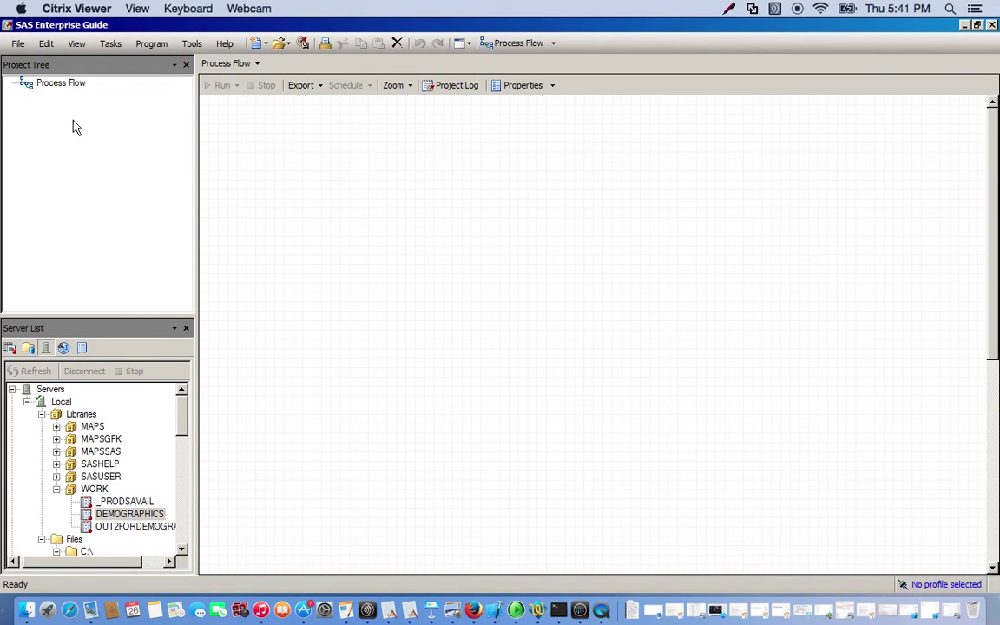
- Import products.xlsx from E:\Sass Project\Lecture 2\Working with data in a project
left_click(17, 44)
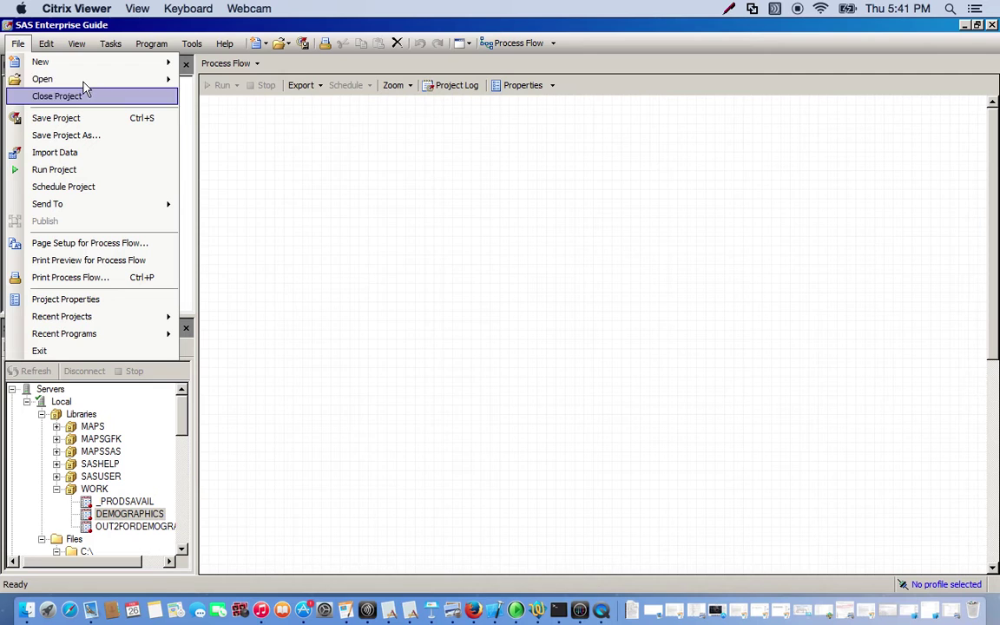
mouse_move(85, 87)
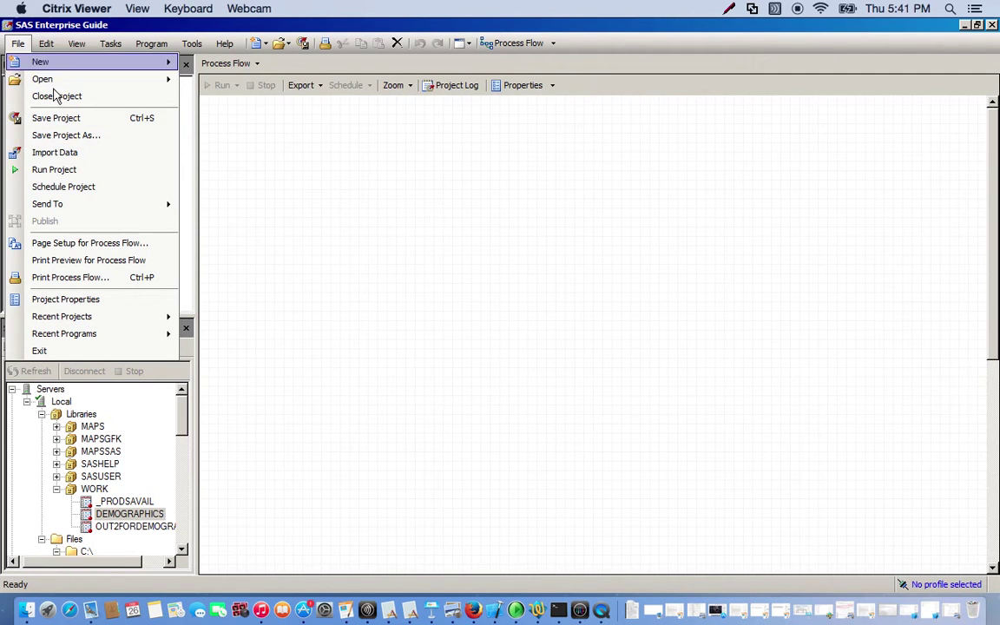
left_click(74, 152)
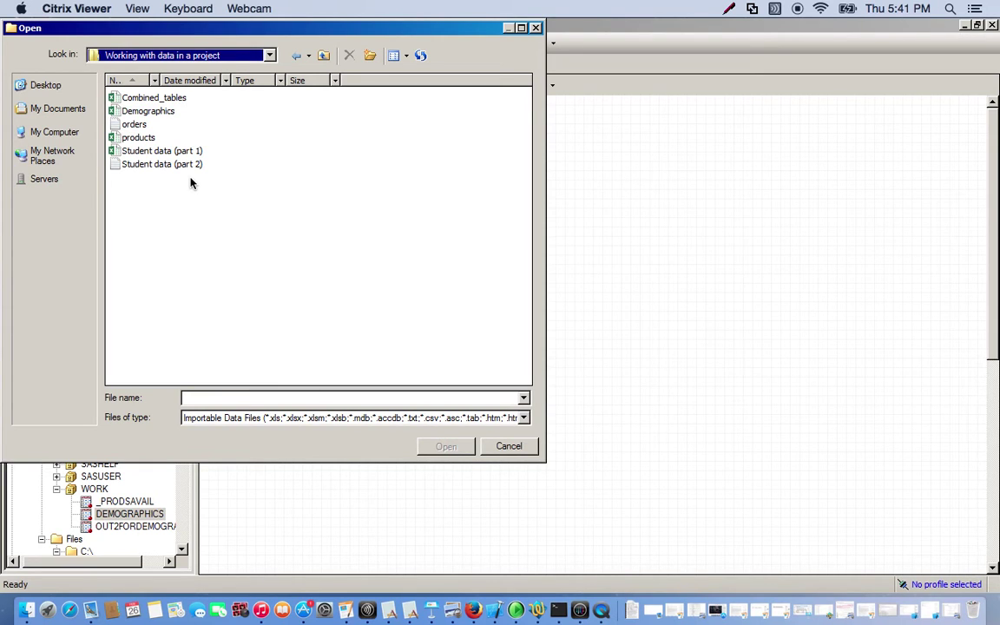
left_click(43, 137)
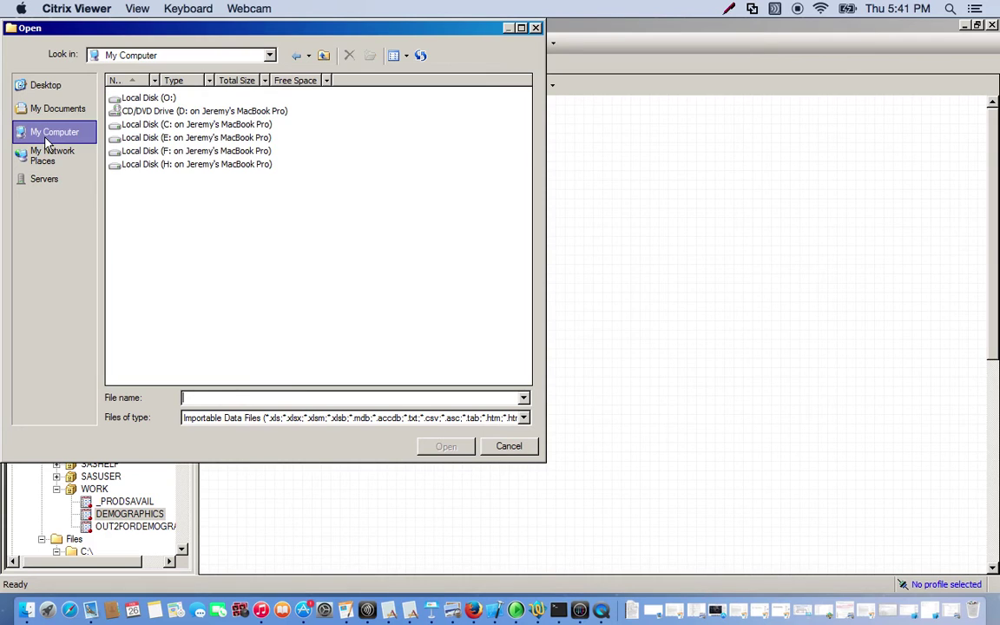
double_click(198, 138)
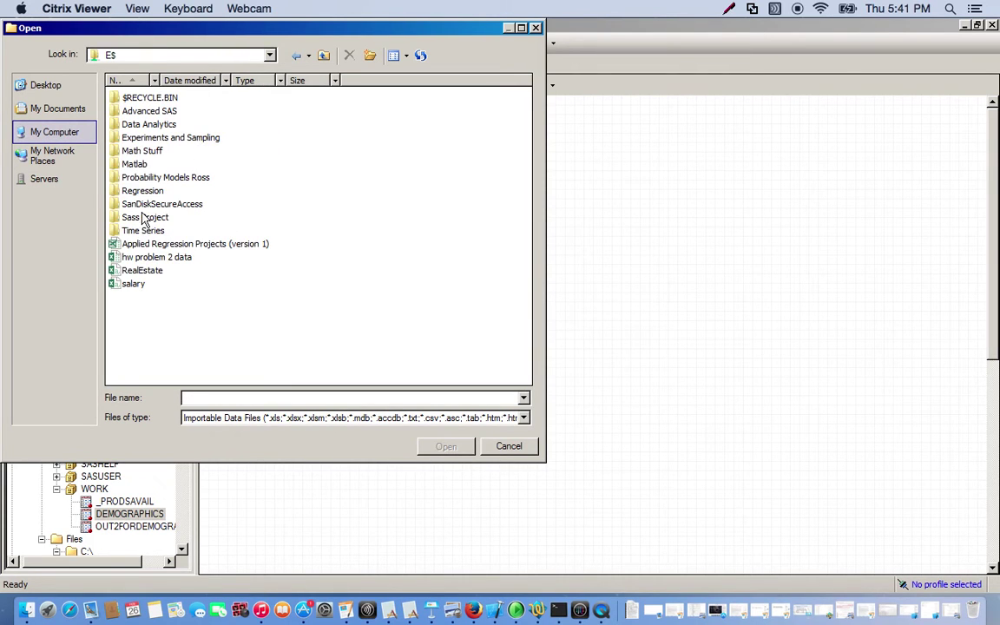
double_click(144, 217)
double_click(146, 113)
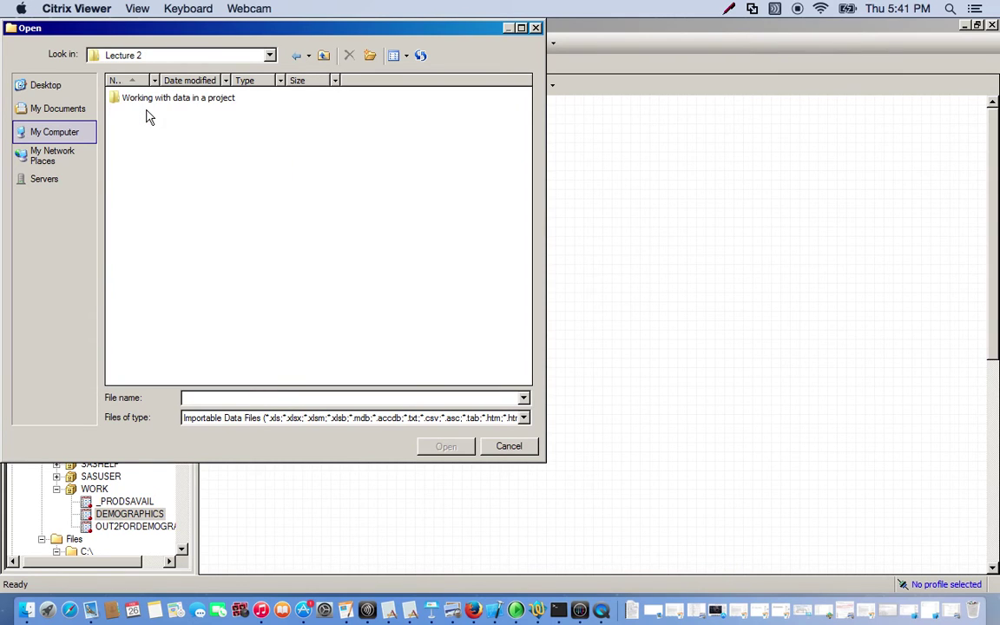
double_click(160, 97)
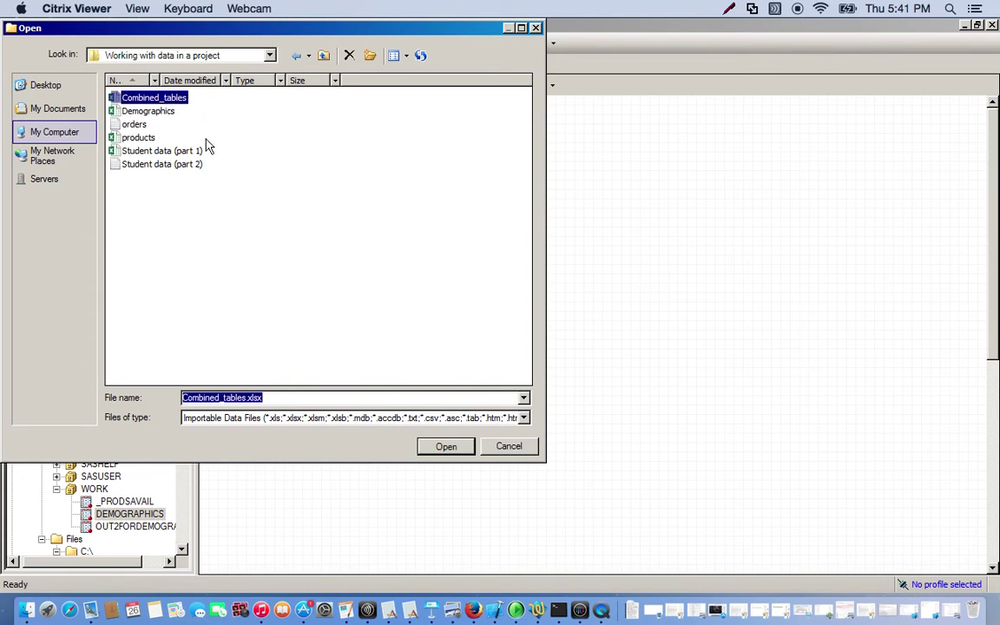
double_click(141, 139)
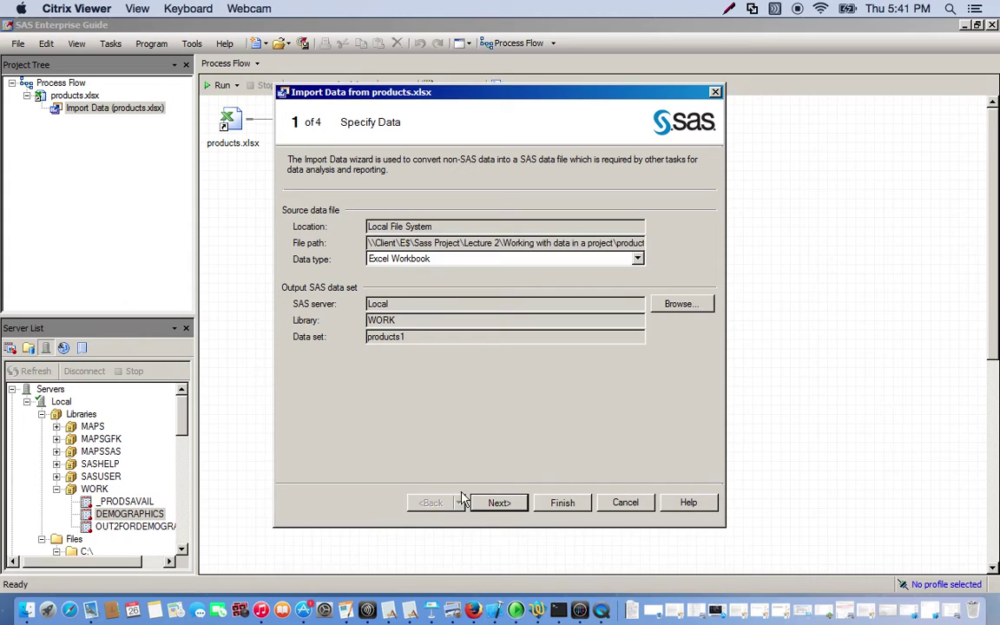
- Import the ProductList worksheet with its first row used as column names
left_click(507, 509)
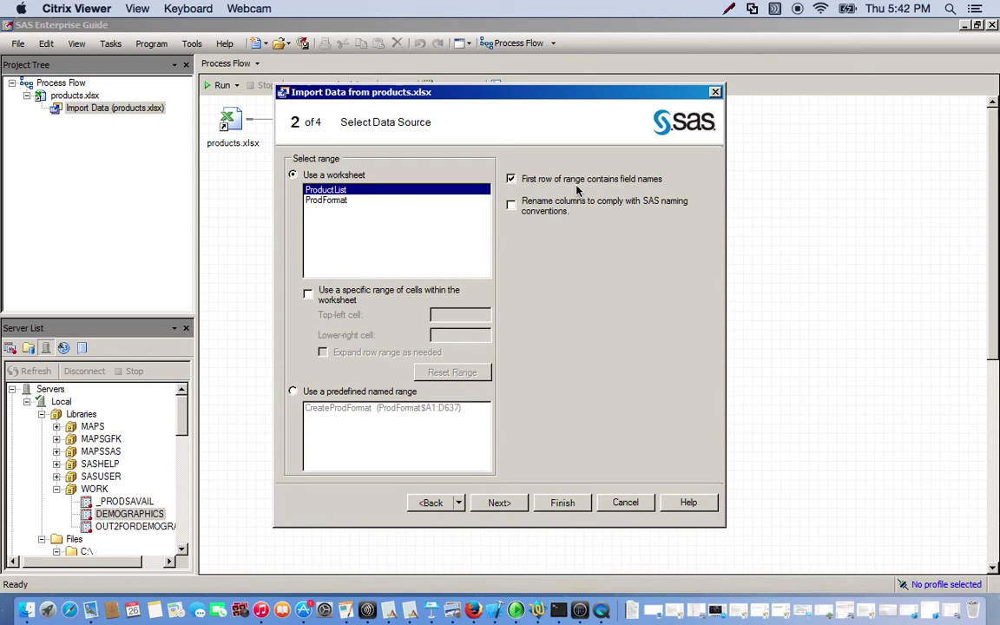
left_click(565, 503)
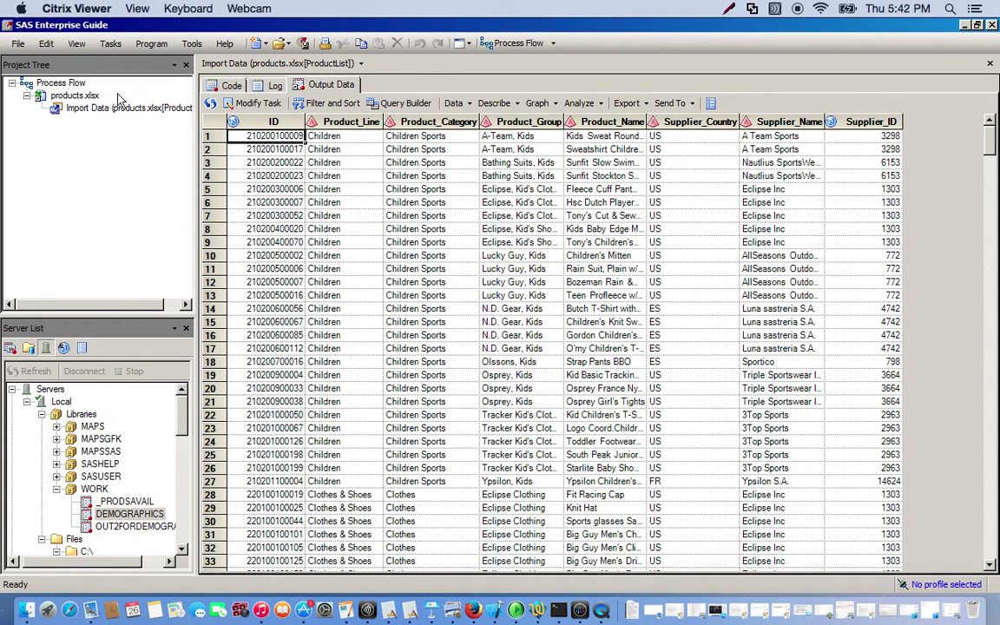
- Rerun the products import with 'First row of range contains field names' unchecked, replacing results
left_click(265, 101)
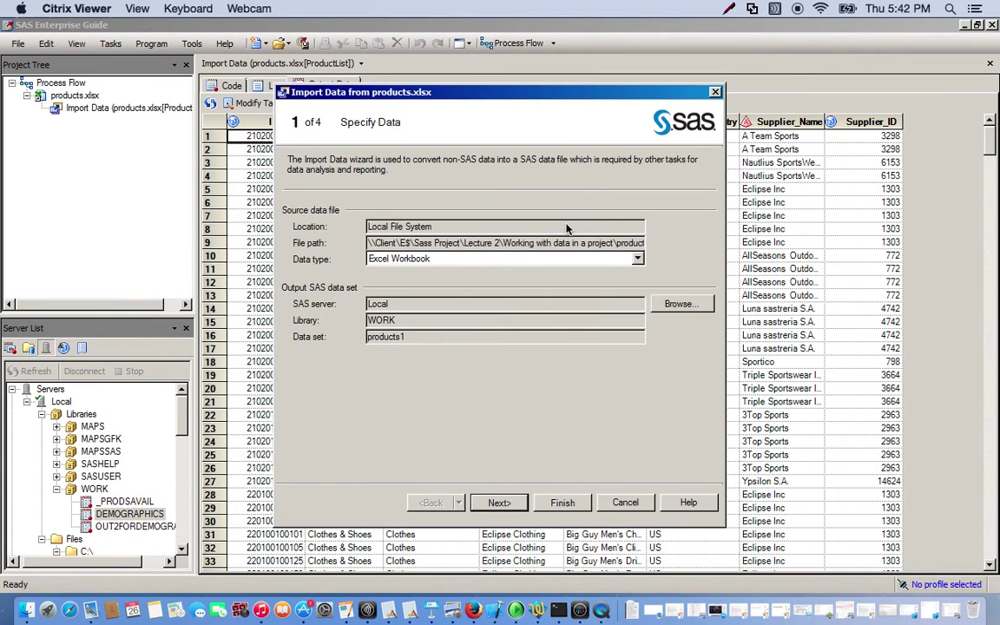
left_click(500, 503)
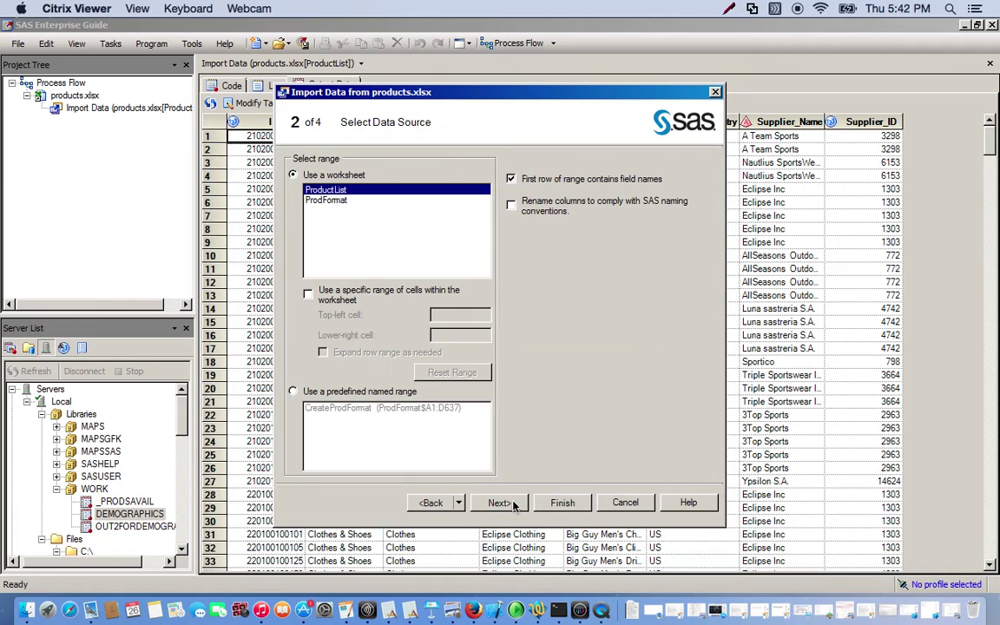
left_click(511, 179)
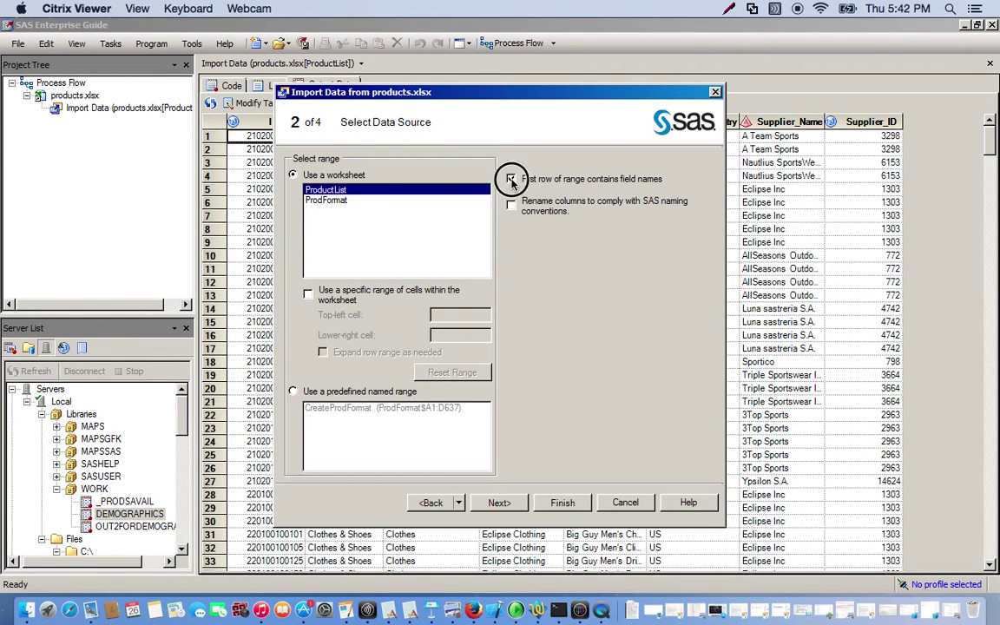
left_click(563, 503)
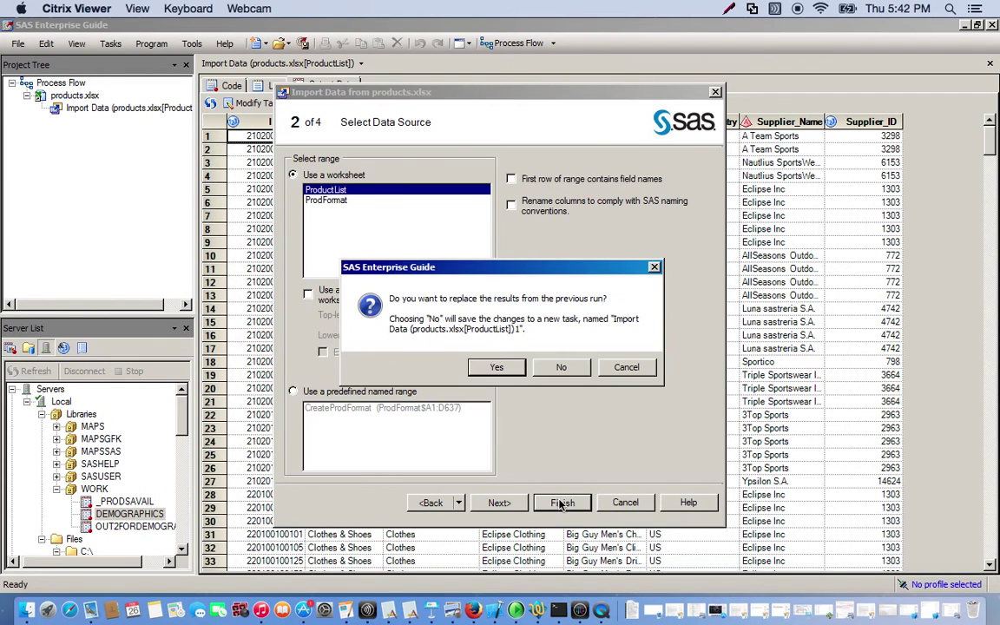
left_click(493, 368)
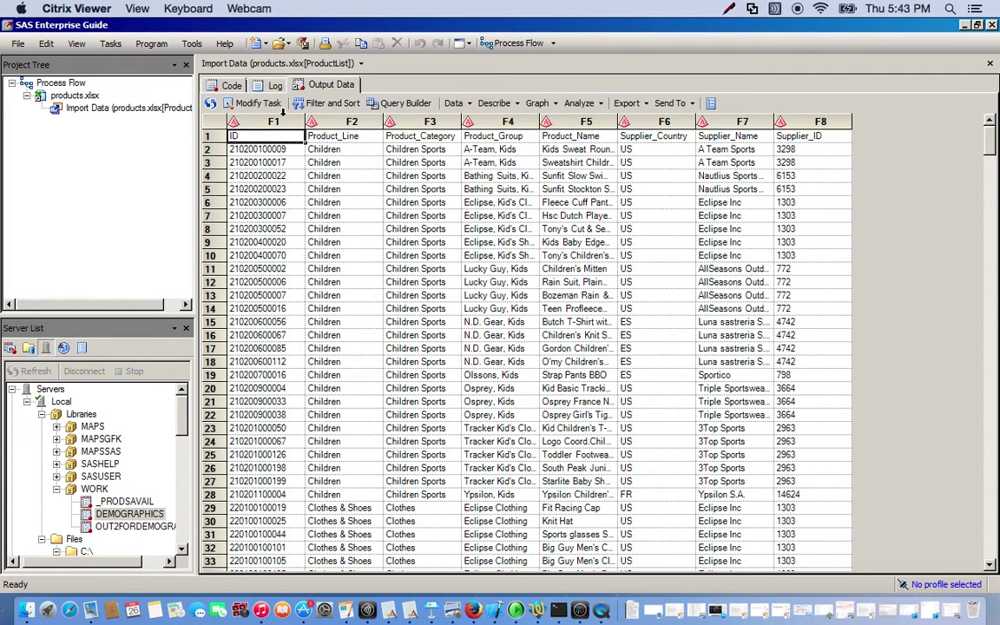
- Rerun the products import with 'First row of range contains field names' checked, replacing results
left_click(253, 105)
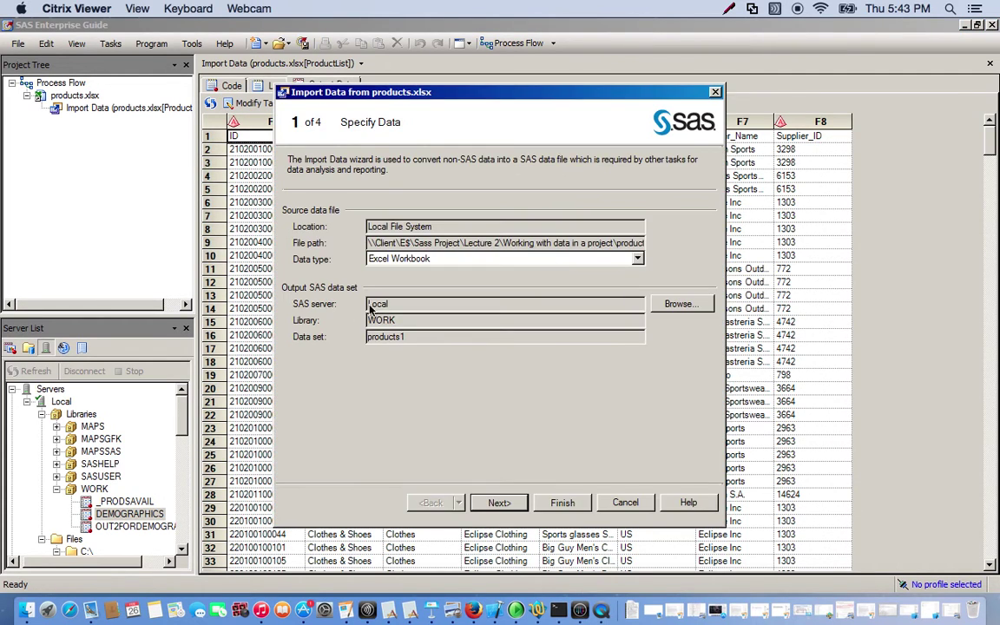
left_click(498, 501)
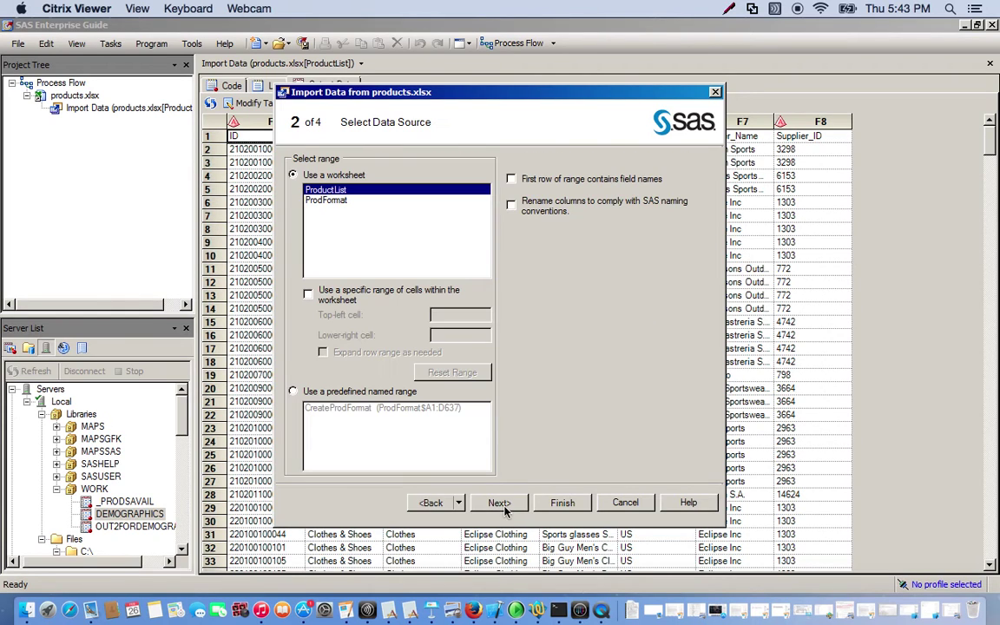
left_click(512, 180)
left_click(563, 503)
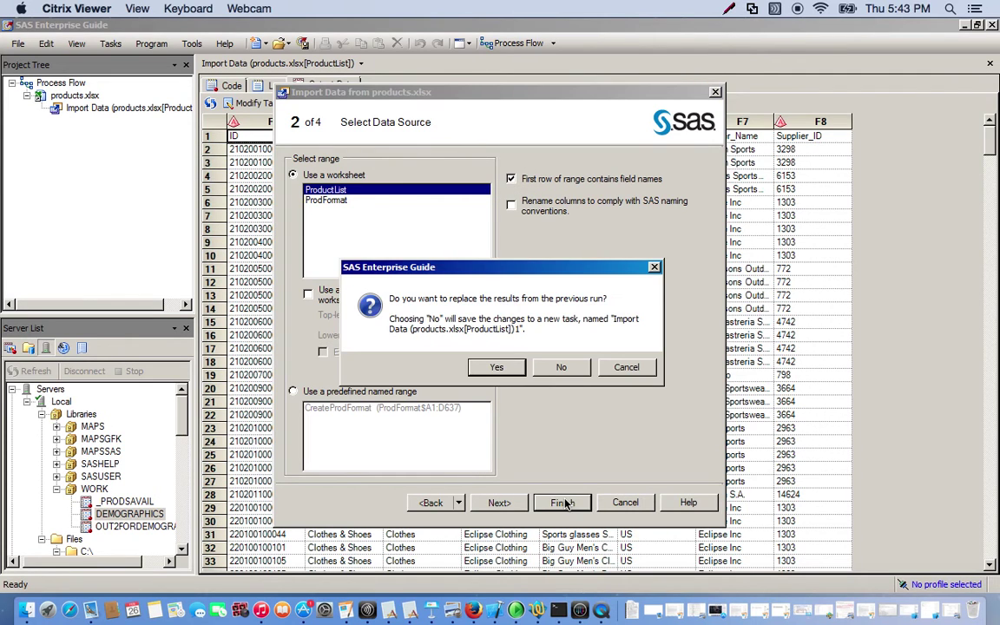
left_click(499, 368)
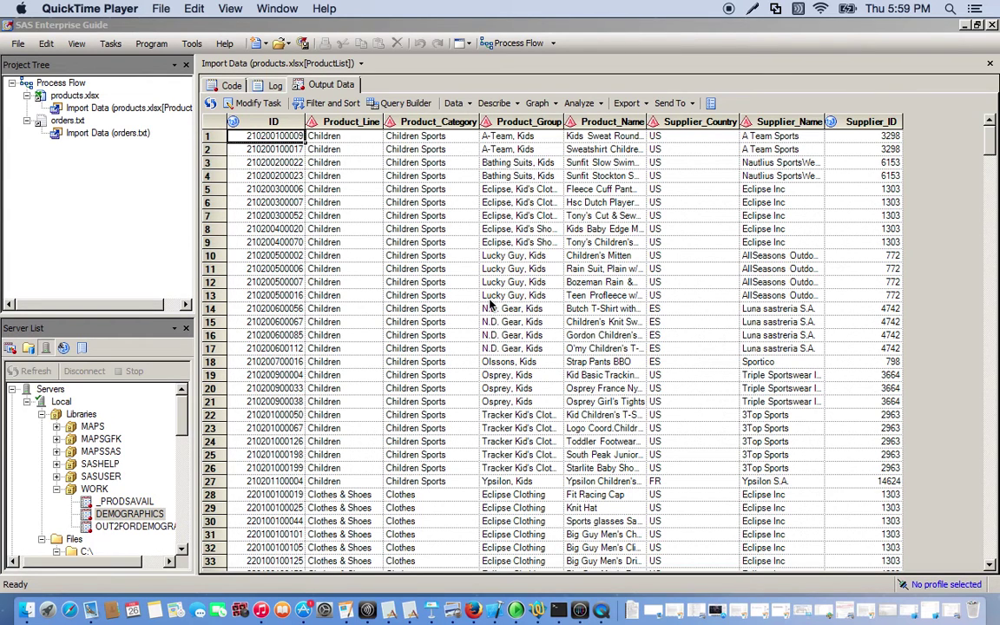
left_click(120, 173)
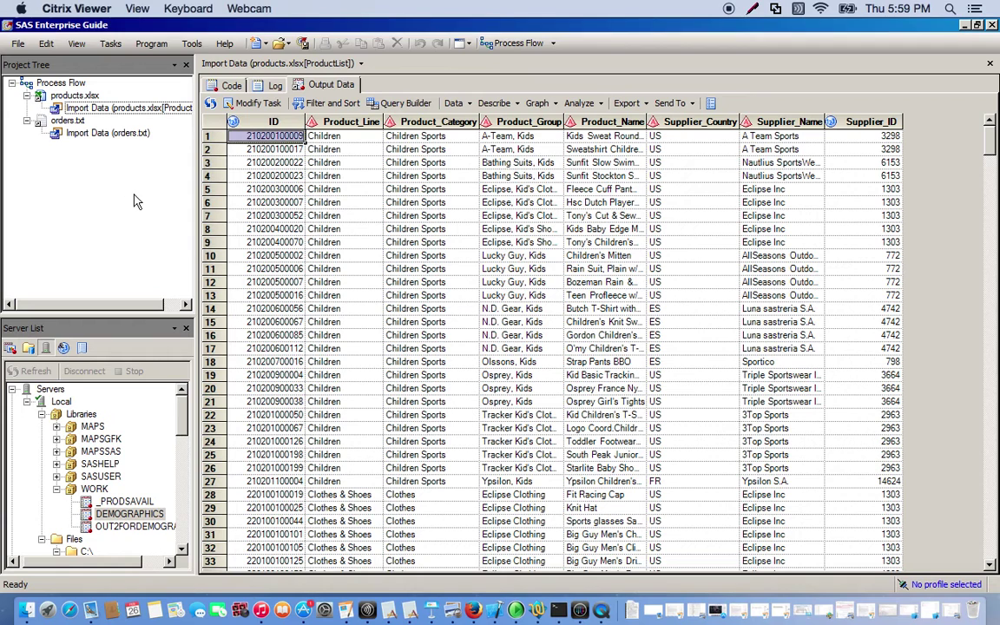
left_click(18, 45)
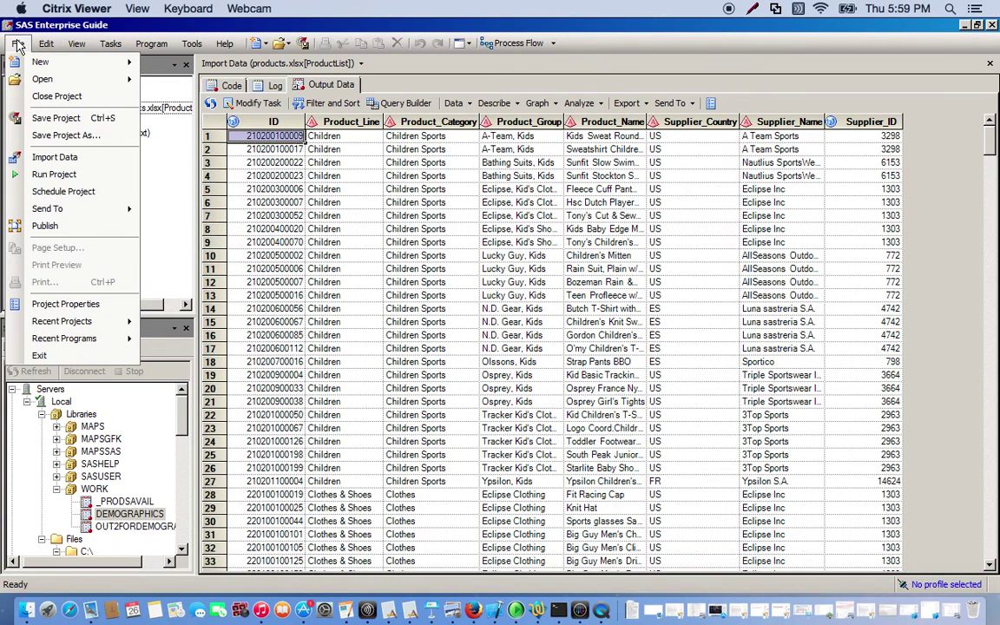
- Start a new import of the orders text file, then cancel it
left_click(55, 159)
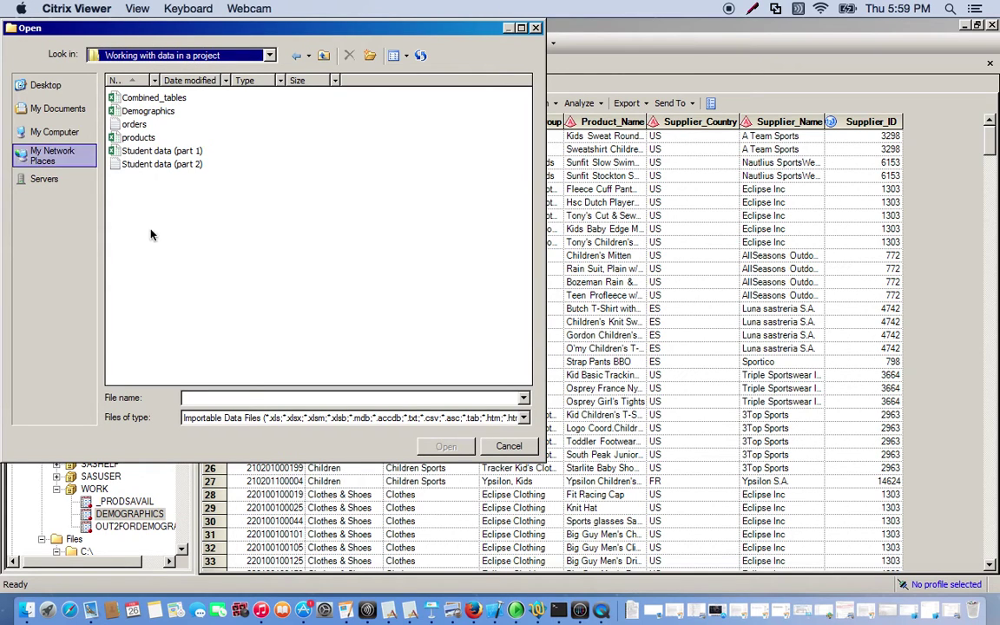
left_click(130, 126)
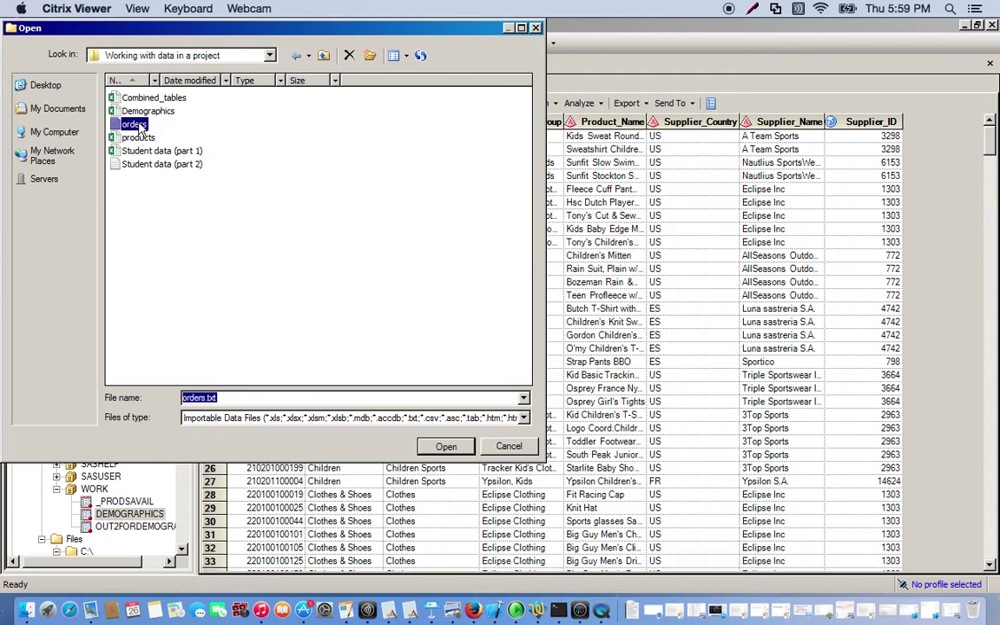
left_click(510, 447)
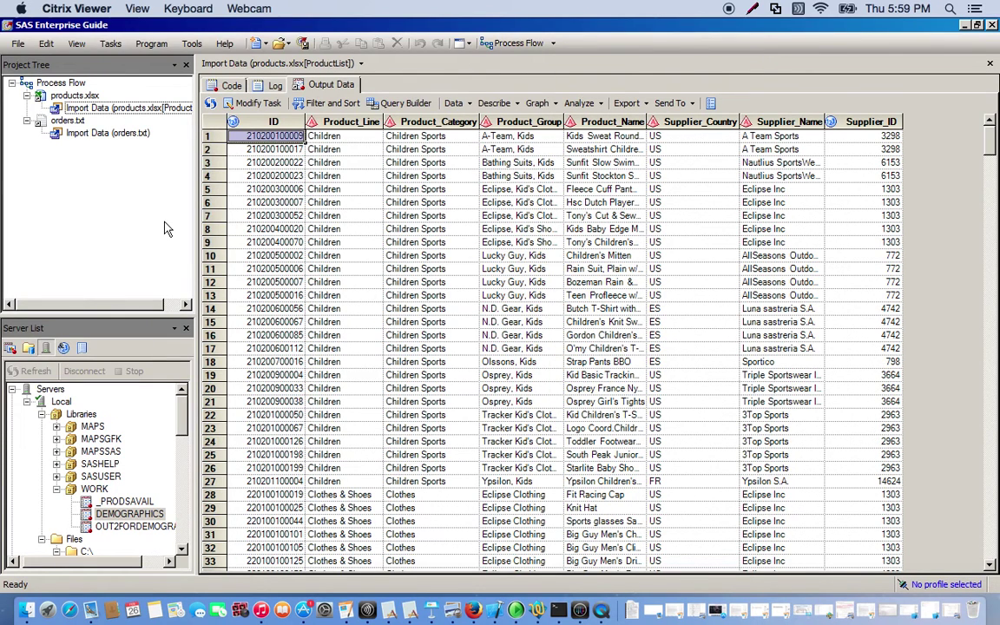
- Show the existing orders.txt import's data and reopen its wizard at the text layout options
double_click(104, 132)
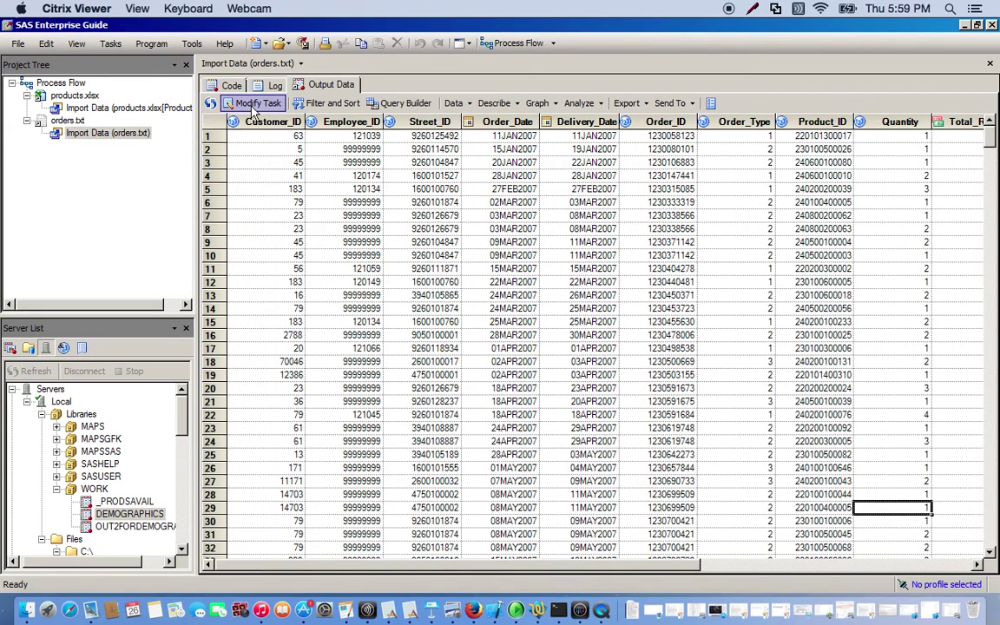
left_click(253, 104)
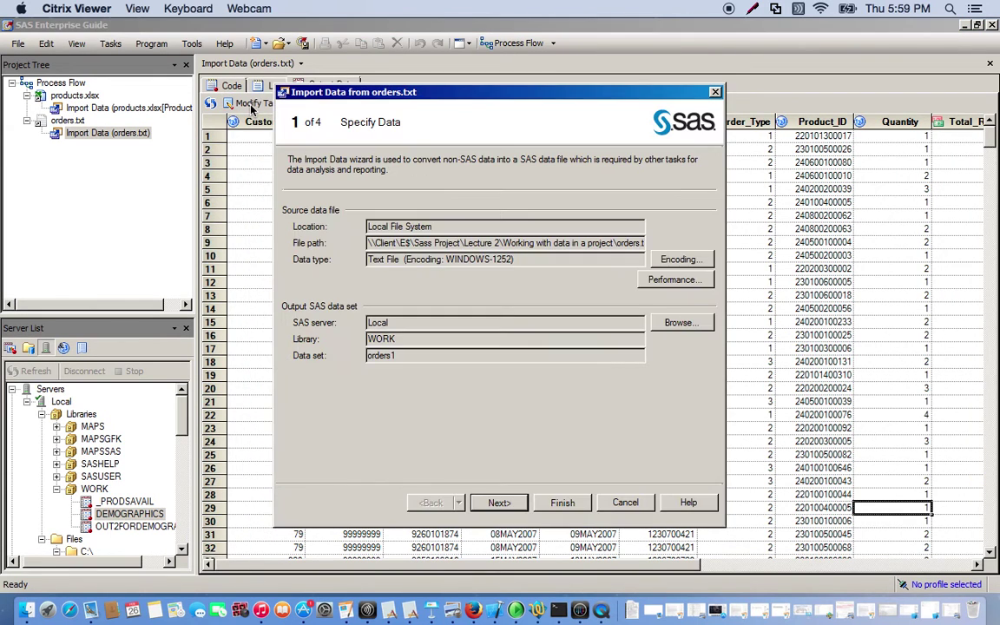
left_click(500, 504)
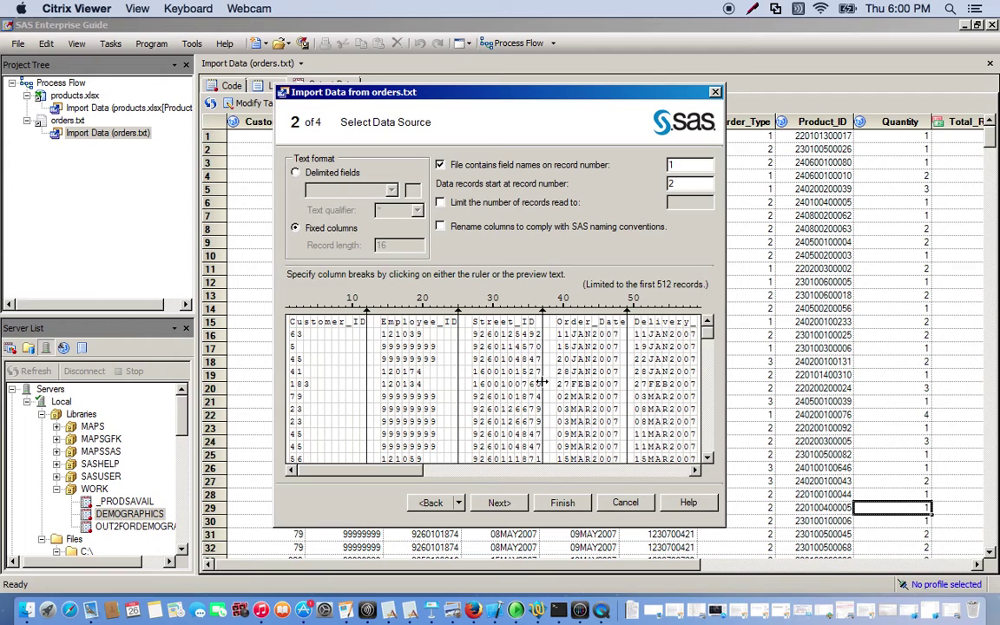
- Scroll the orders.txt column-break preview right to the Profit column
left_click(676, 472)
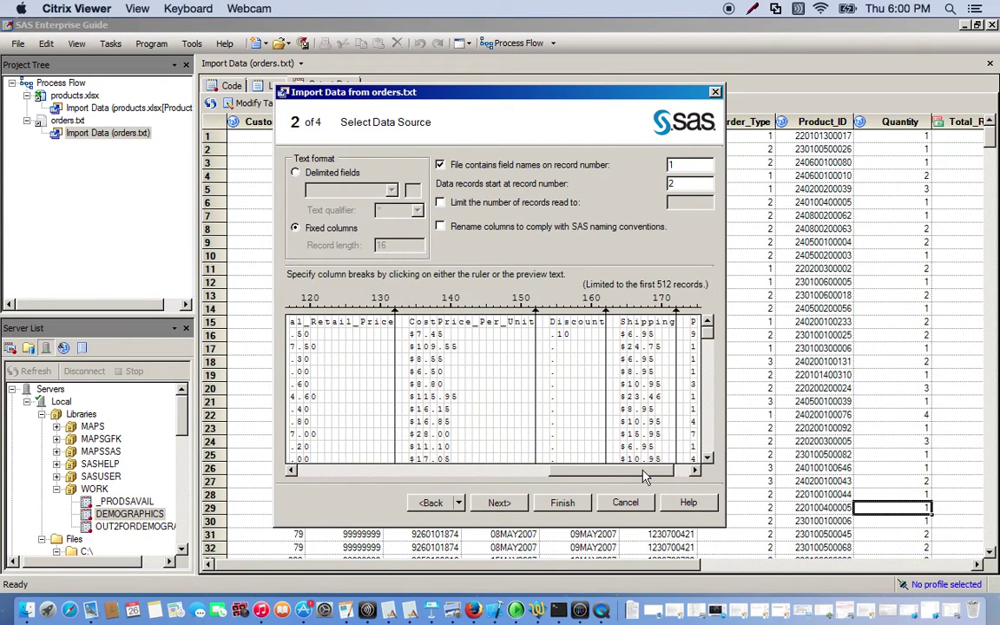
mouse_move(644, 476)
left_mouse_down()
mouse_move(663, 469)
mouse_move(661, 477)
left_mouse_up()
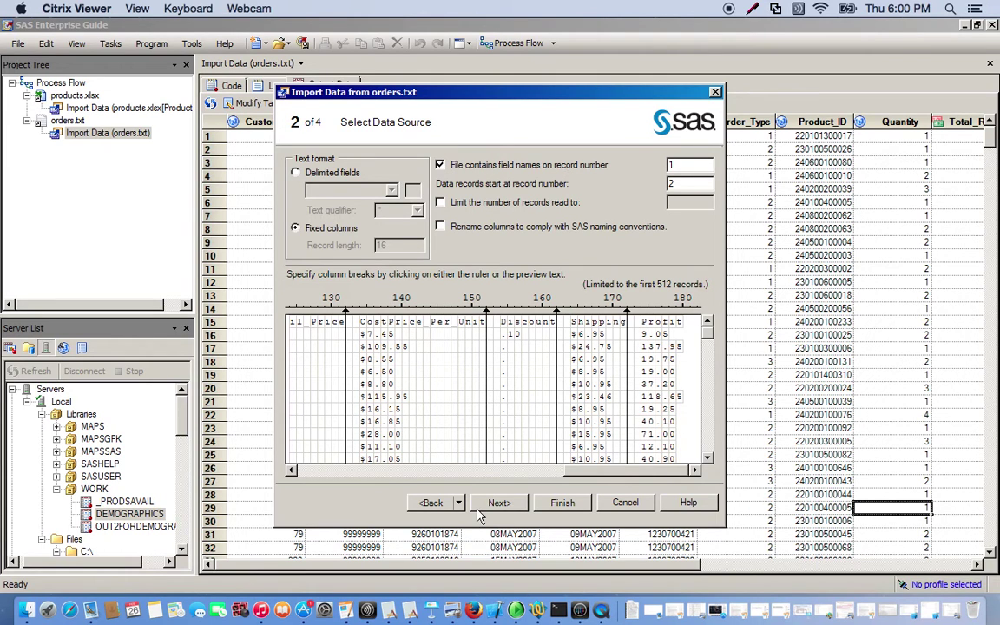
- Finish the orders.txt import, replace previous results, and scroll the output through Profit
left_click(562, 504)
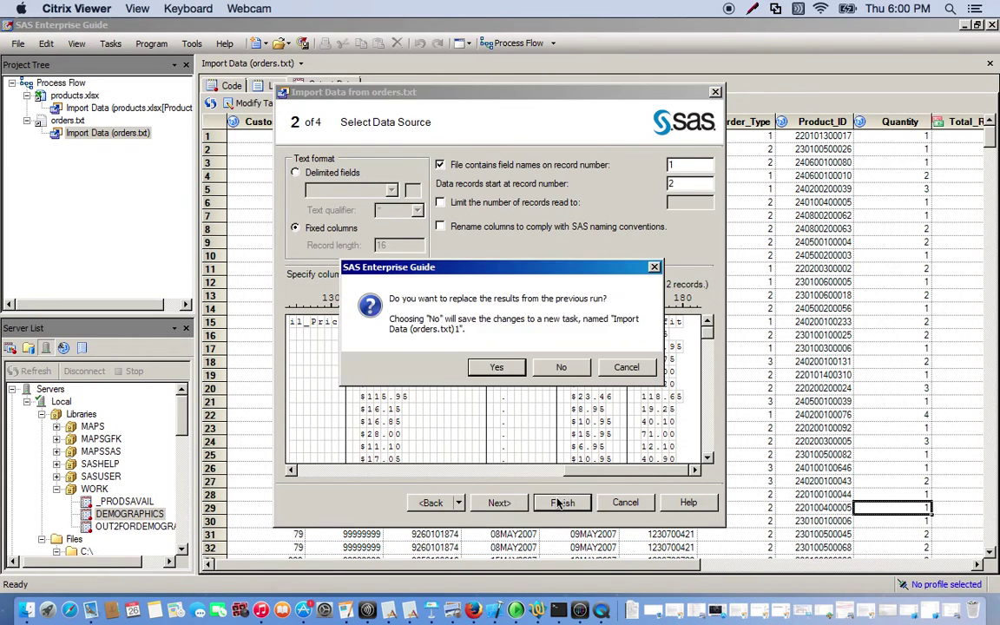
left_click(494, 366)
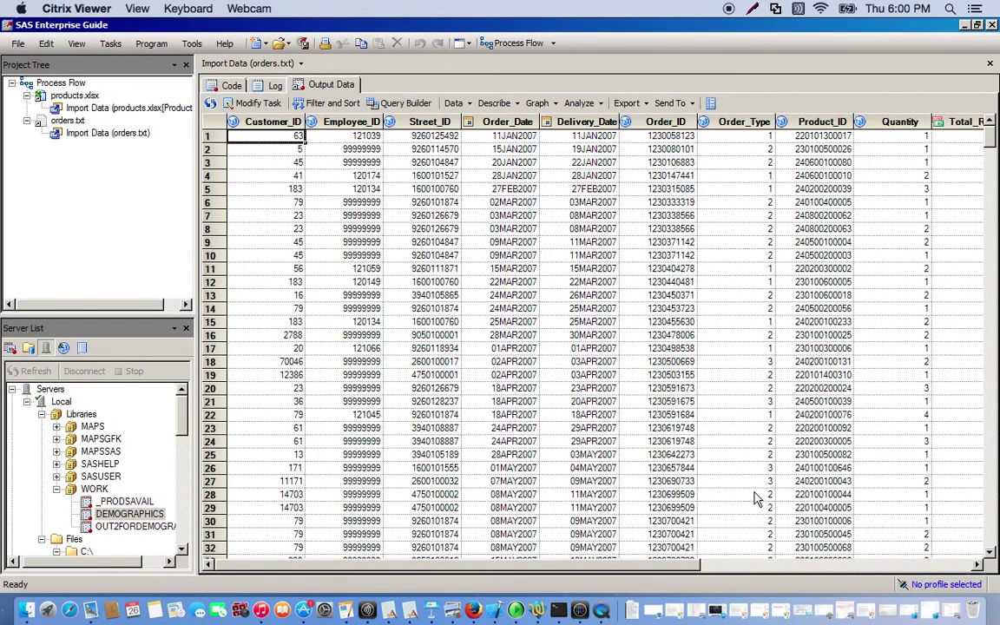
scroll(733, 512, "right", 5)
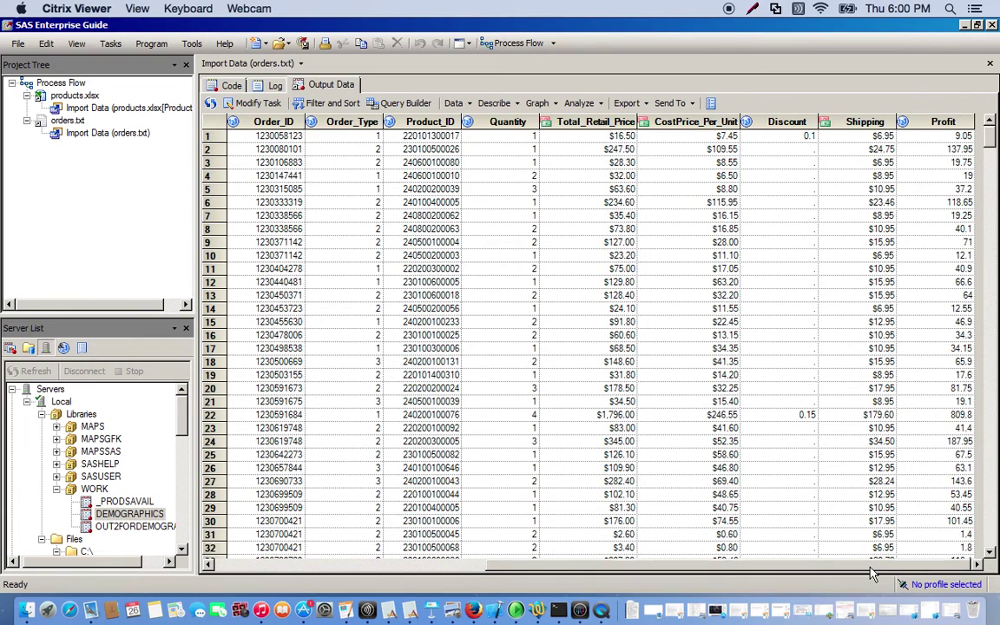
left_click_drag(870, 566, 486, 568)
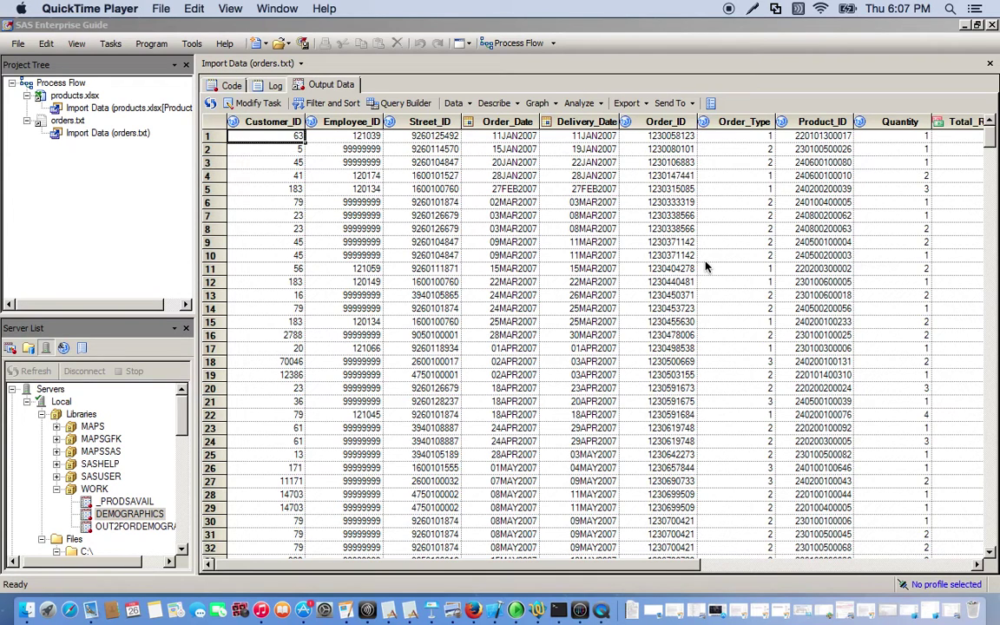
- Start an Import SPSS file task from the Tasks > Data menu
left_click(120, 247)
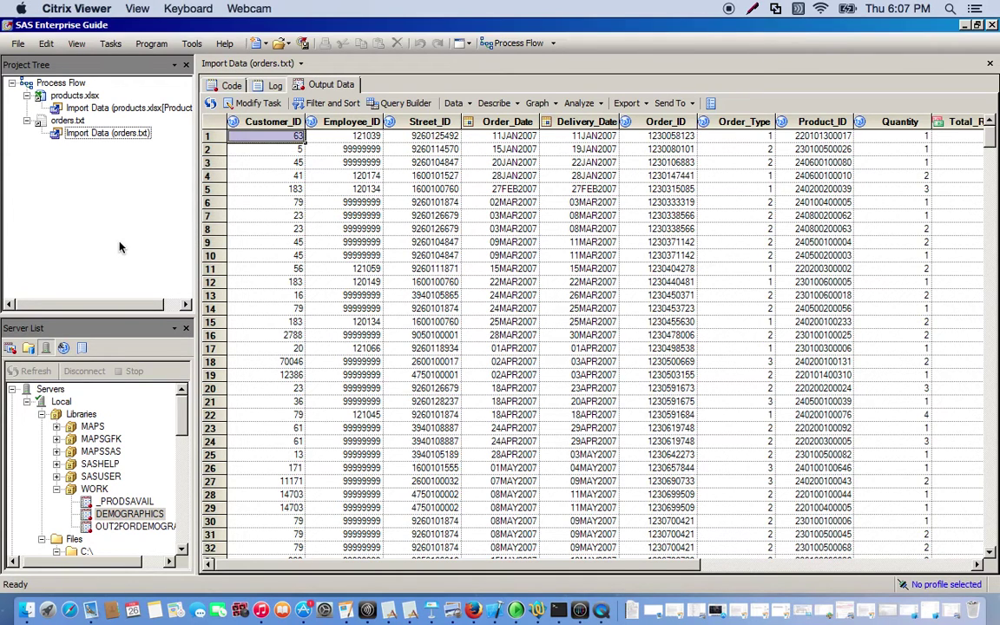
left_click(110, 45)
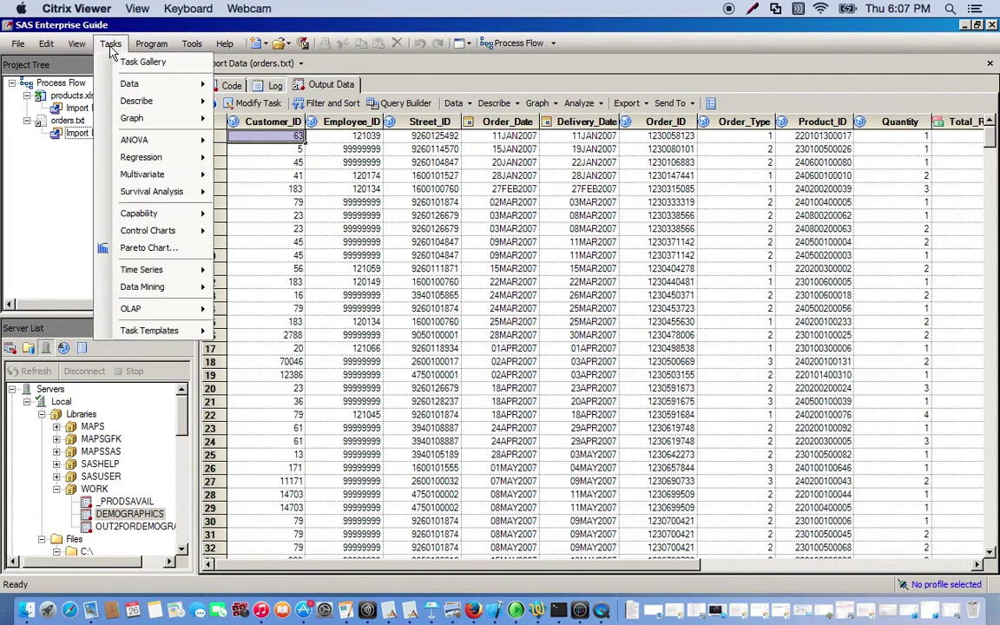
mouse_move(128, 83)
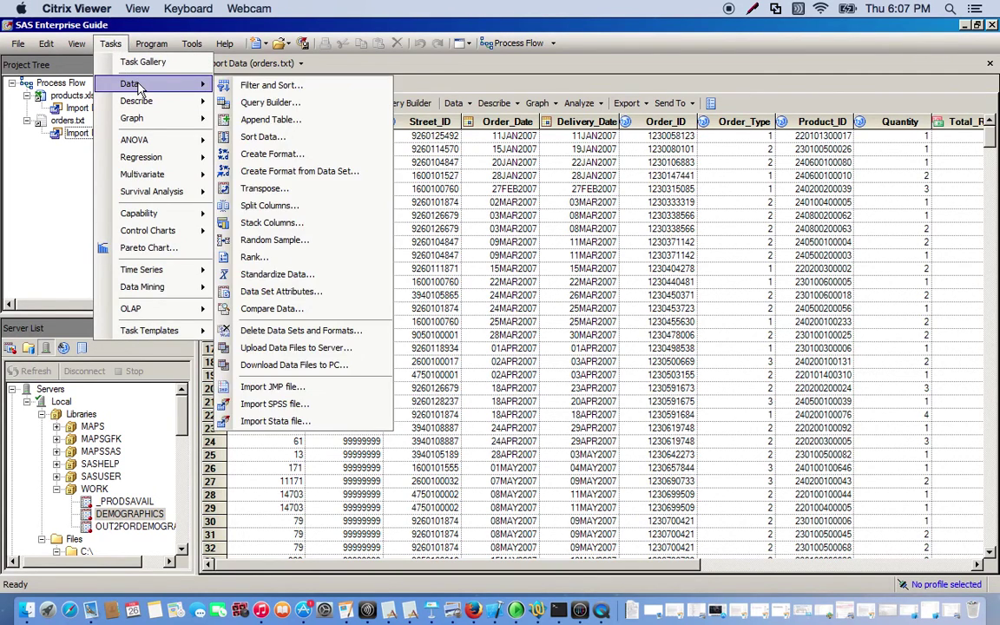
left_click(294, 408)
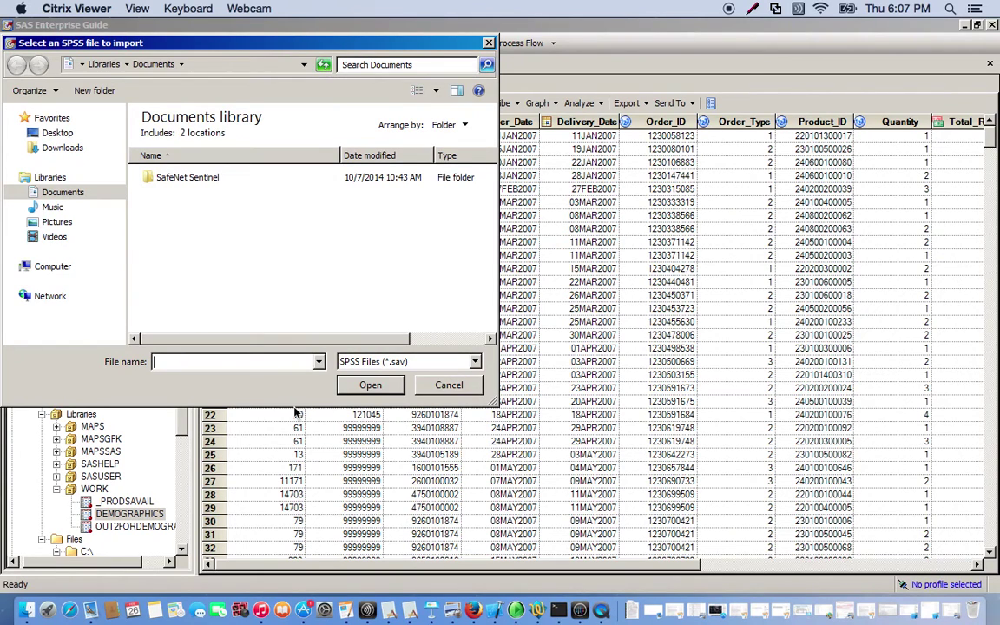
- Choose employee_payroll.sav from Sass Project\Lecture 2\Working with data in a project and run the import
left_click(53, 268)
double_click(213, 270)
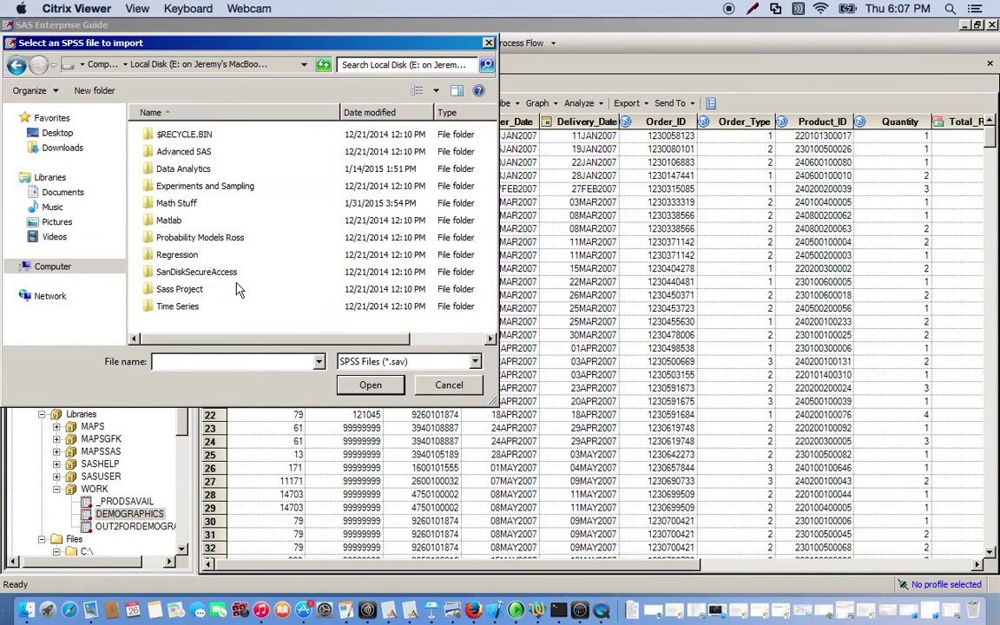
double_click(169, 289)
double_click(167, 152)
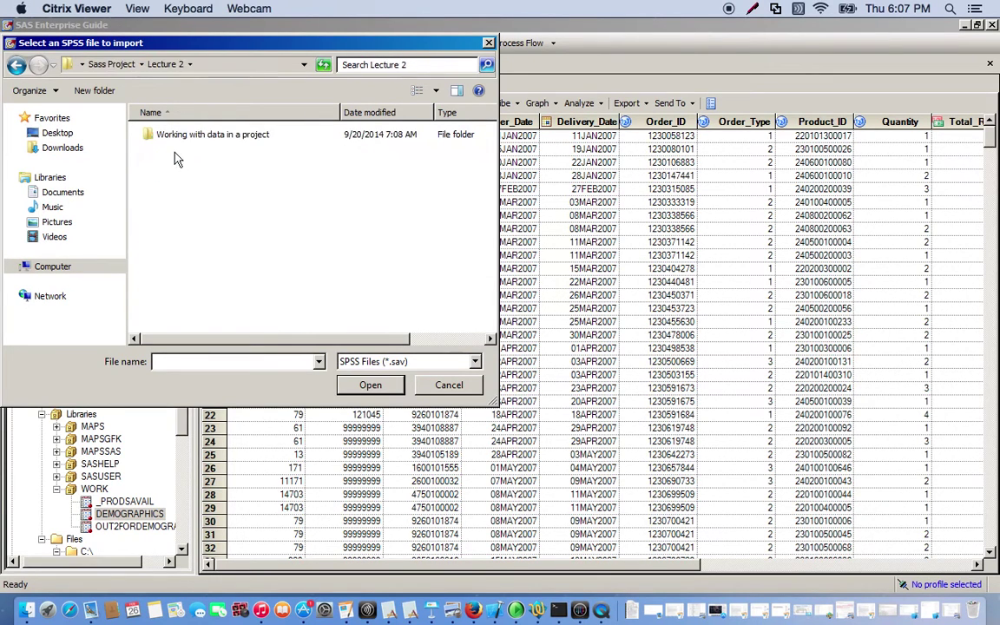
double_click(213, 139)
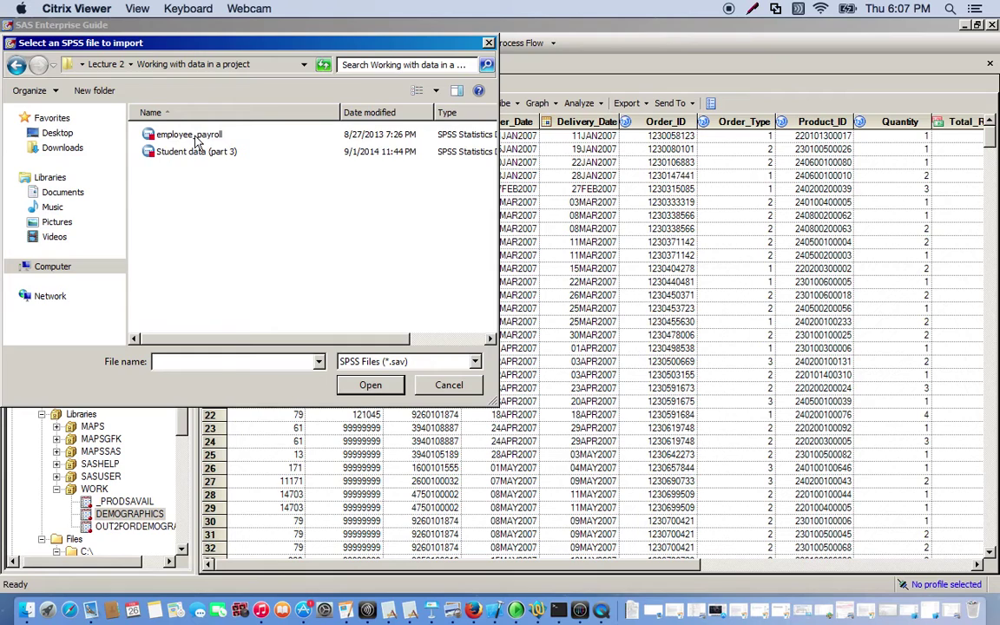
left_click(198, 139)
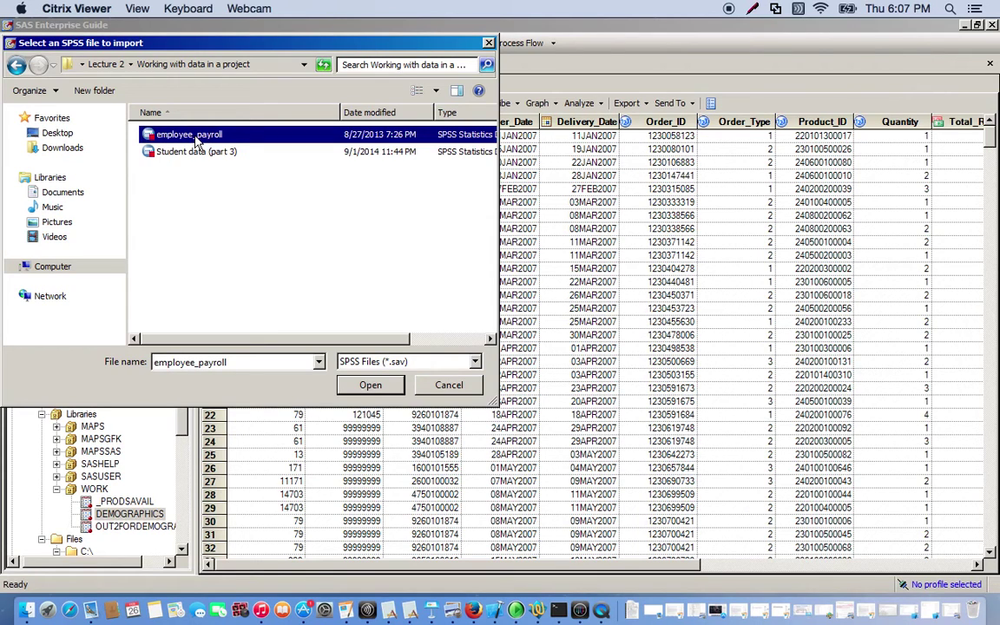
double_click(249, 138)
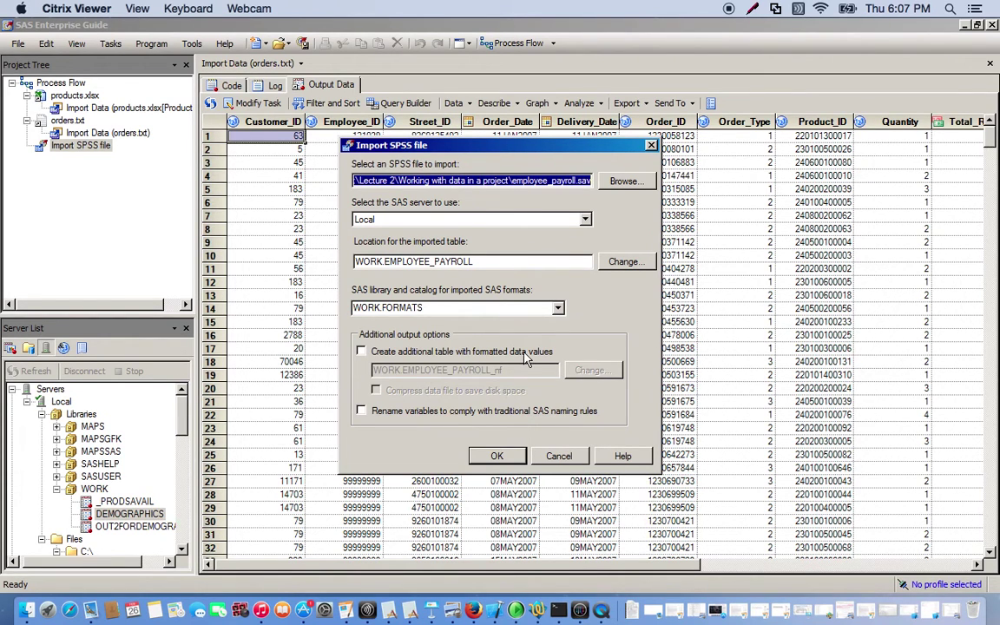
left_click(498, 458)
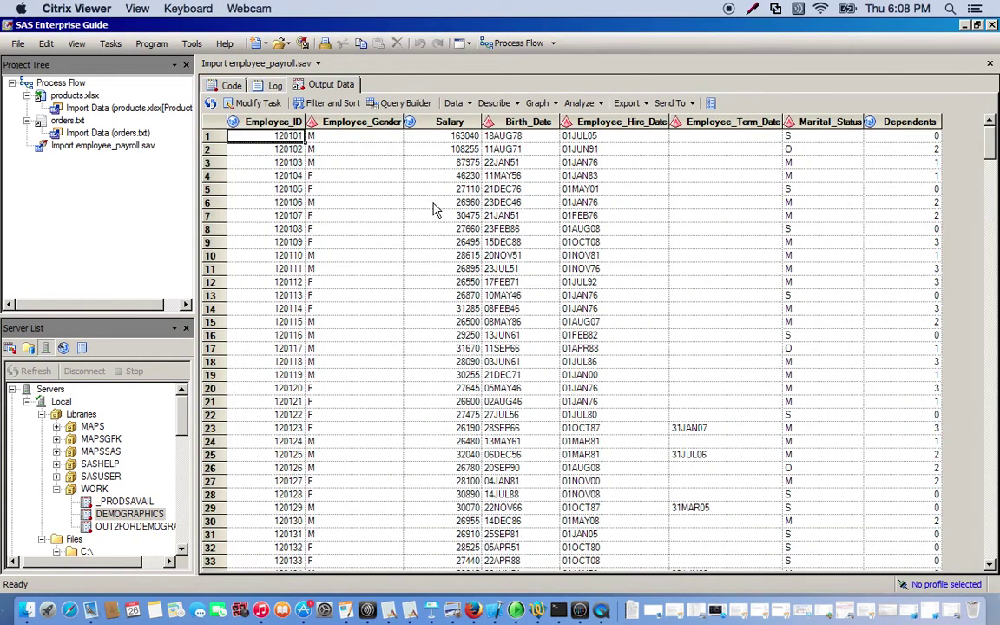
- Inspect the generated PROC IMPORT code for employee_payroll, then return to the process flow
left_click(231, 88)
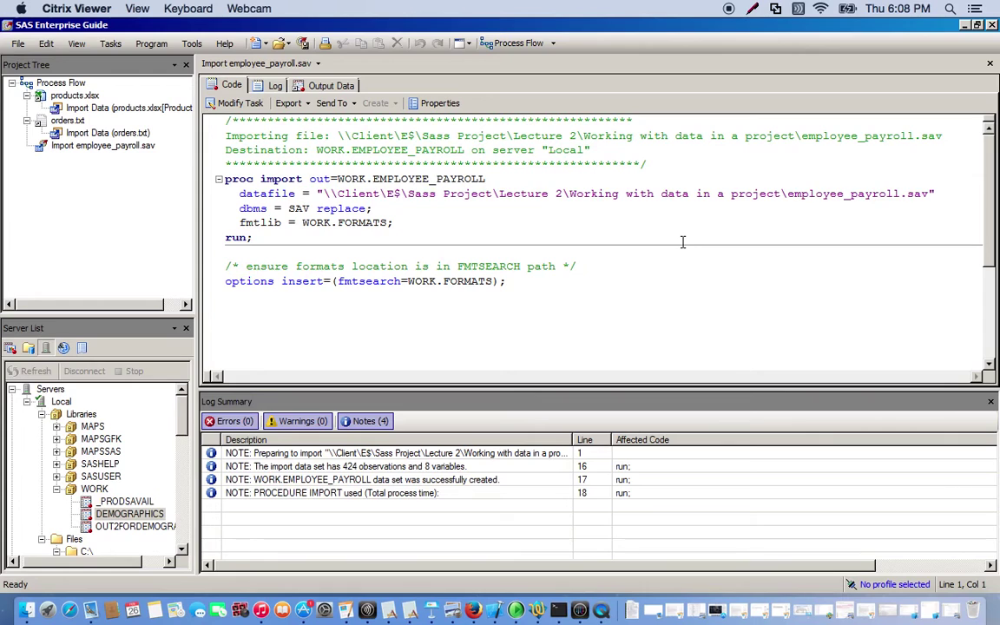
left_click(527, 224)
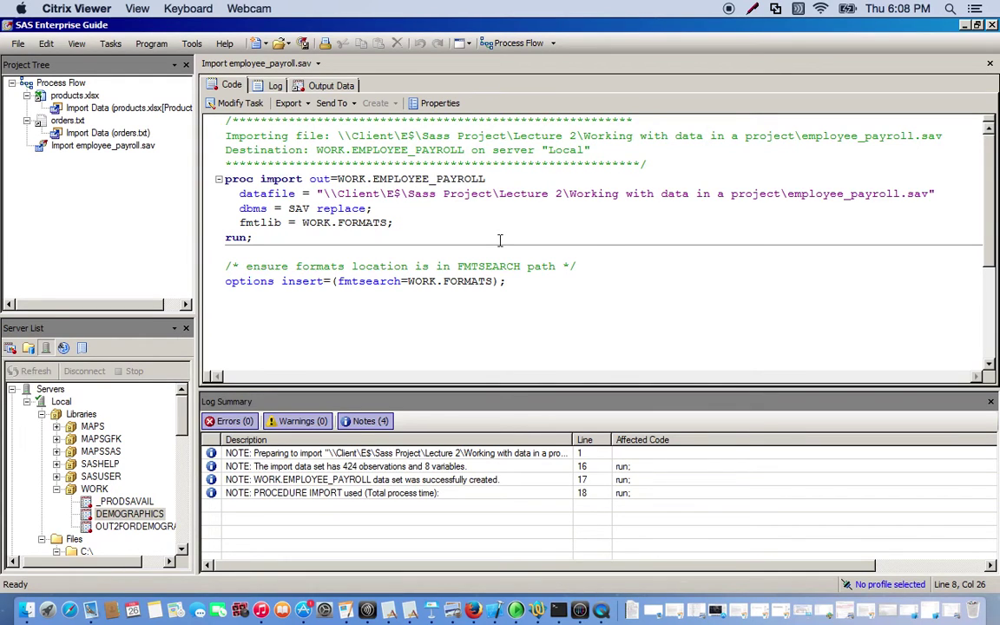
double_click(62, 85)
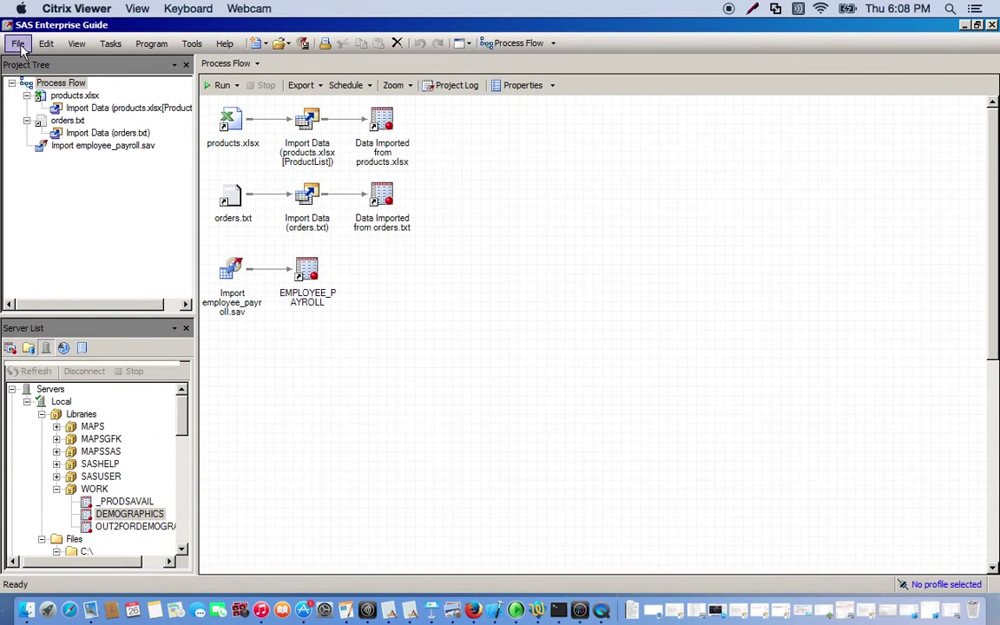
- Add a new empty SAS Program node via File > New > Program, then go back to the process flow
left_click(18, 44)
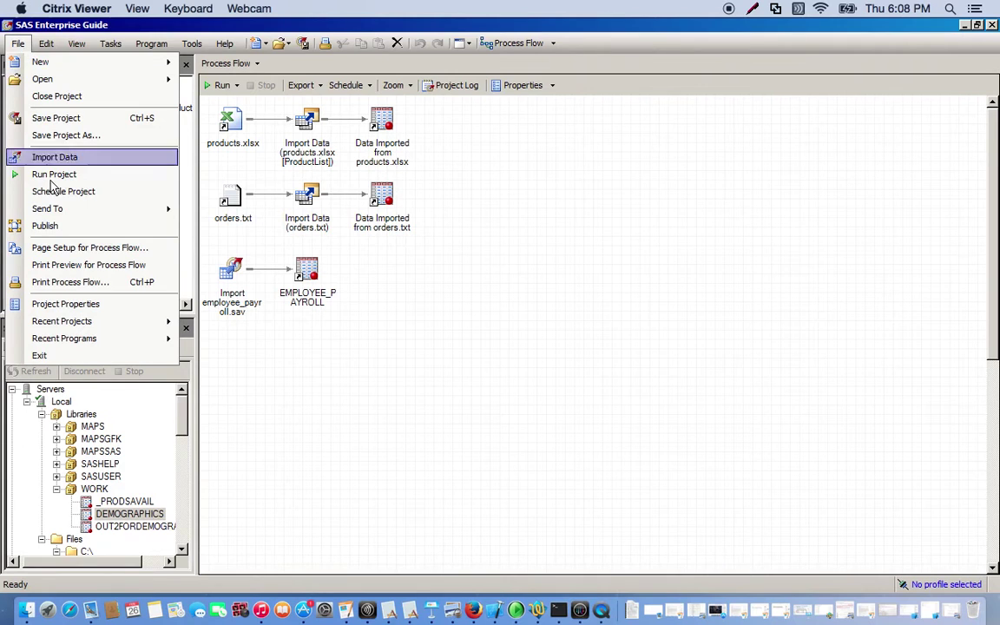
mouse_move(120, 67)
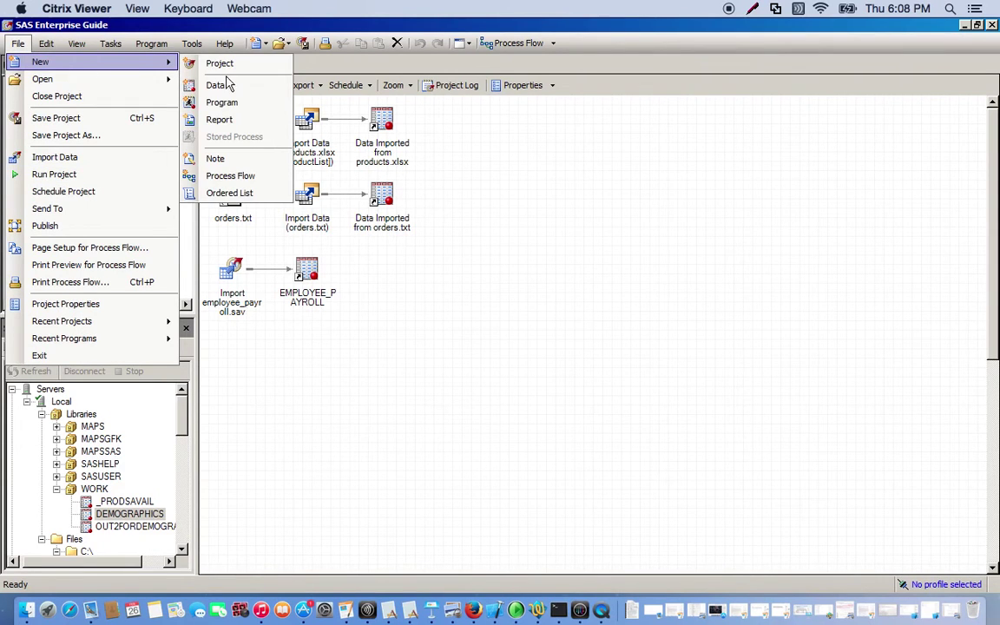
left_click(224, 102)
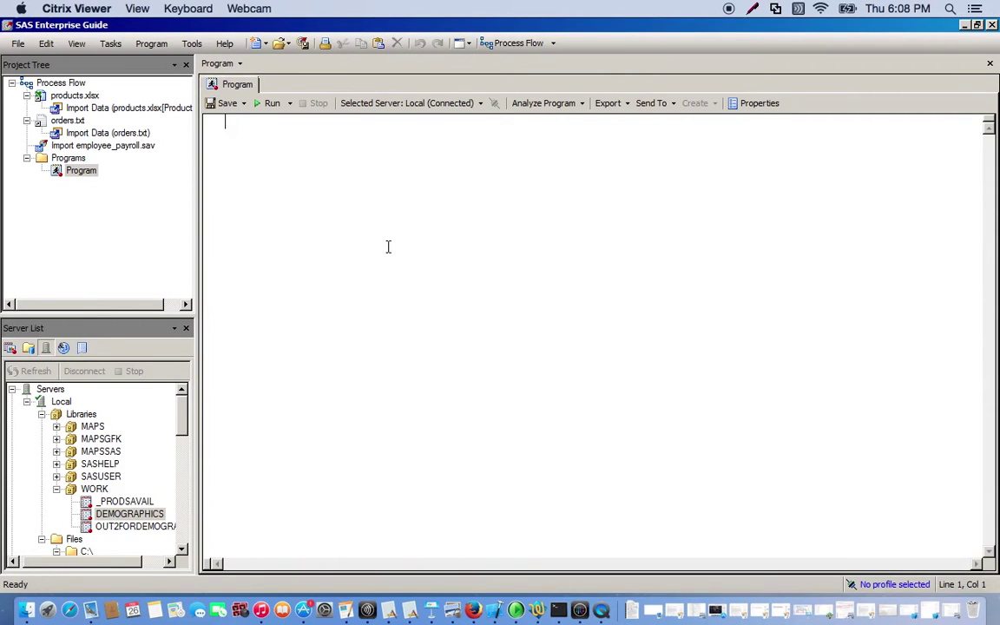
double_click(73, 87)
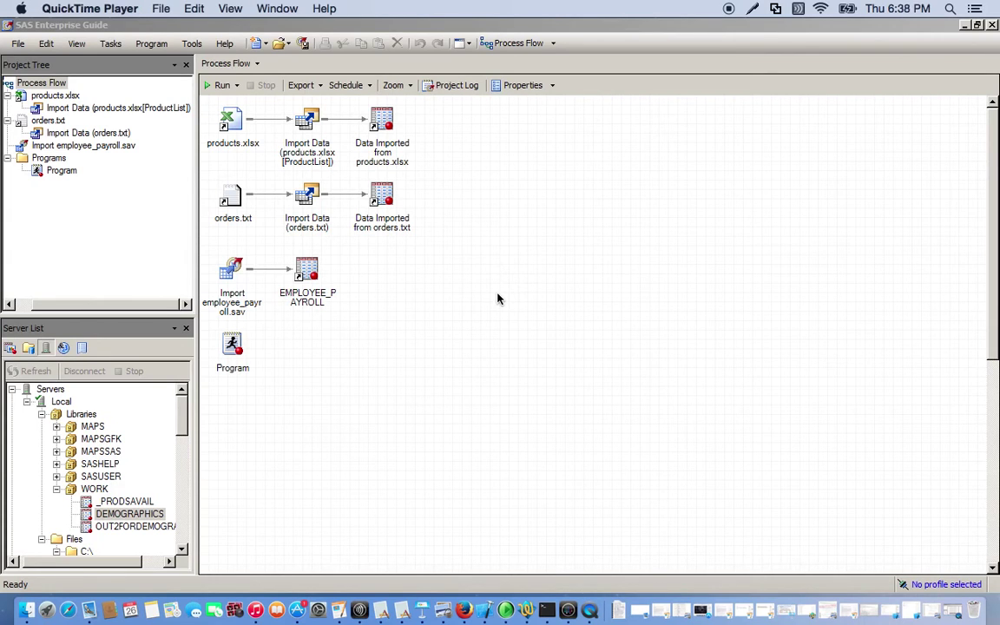
- Import Demographics.xlsx through the Import Data wizard and inspect the Gender values in its rows
left_click(138, 227)
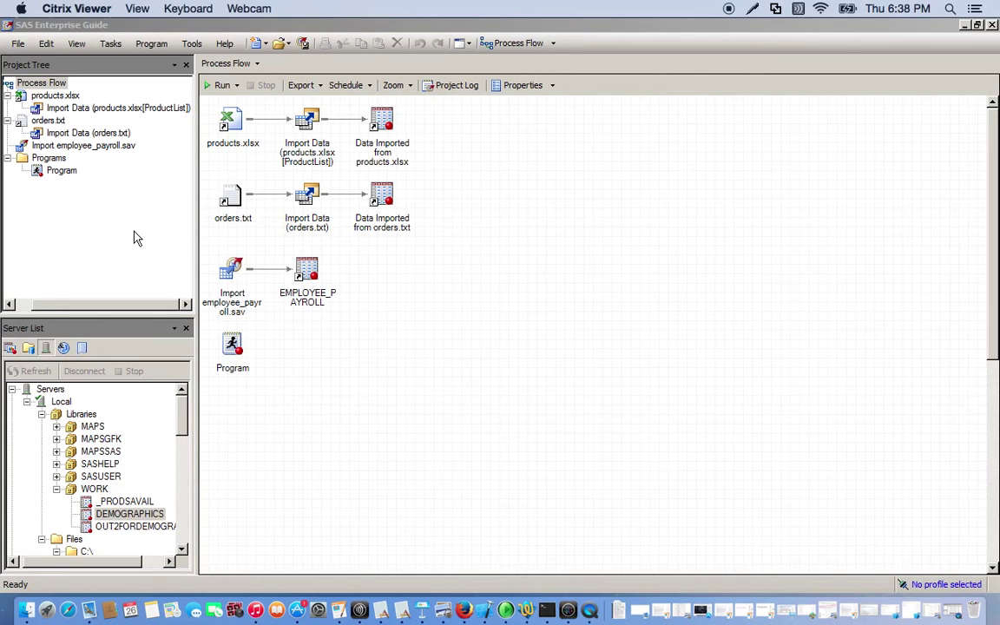
left_click(18, 45)
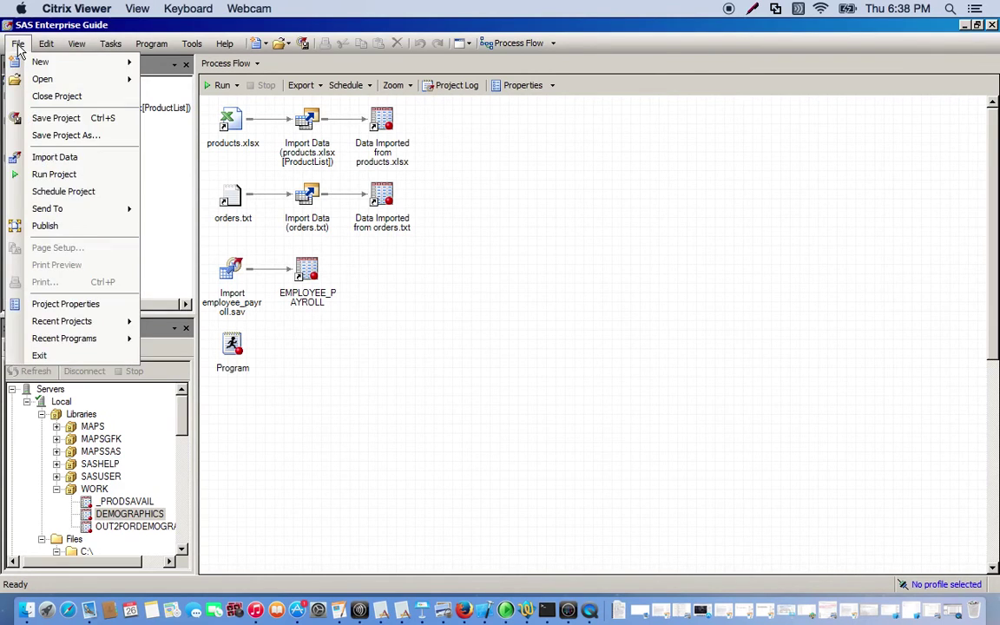
left_click(76, 158)
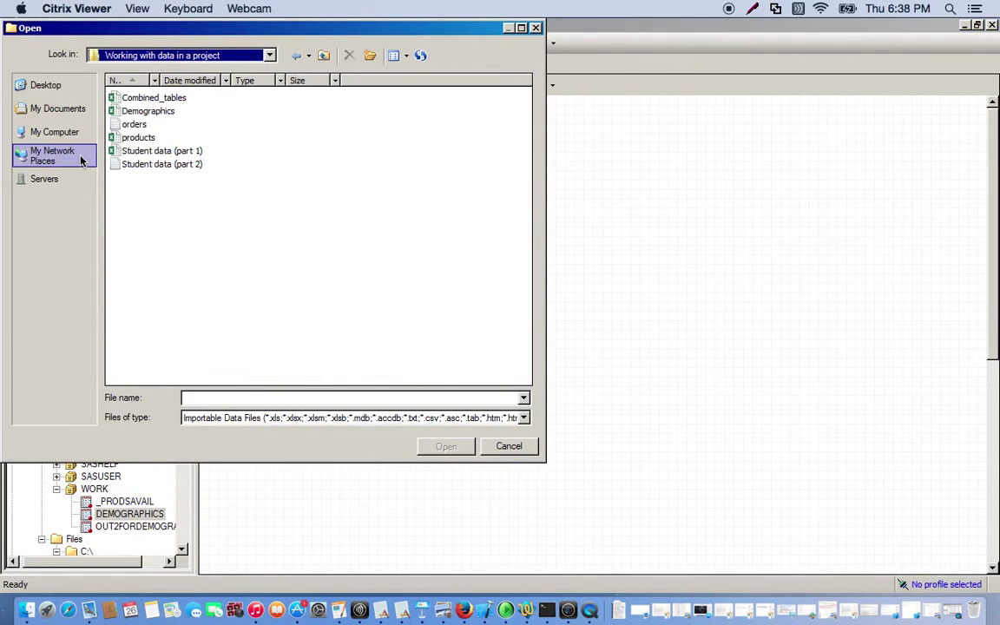
double_click(155, 114)
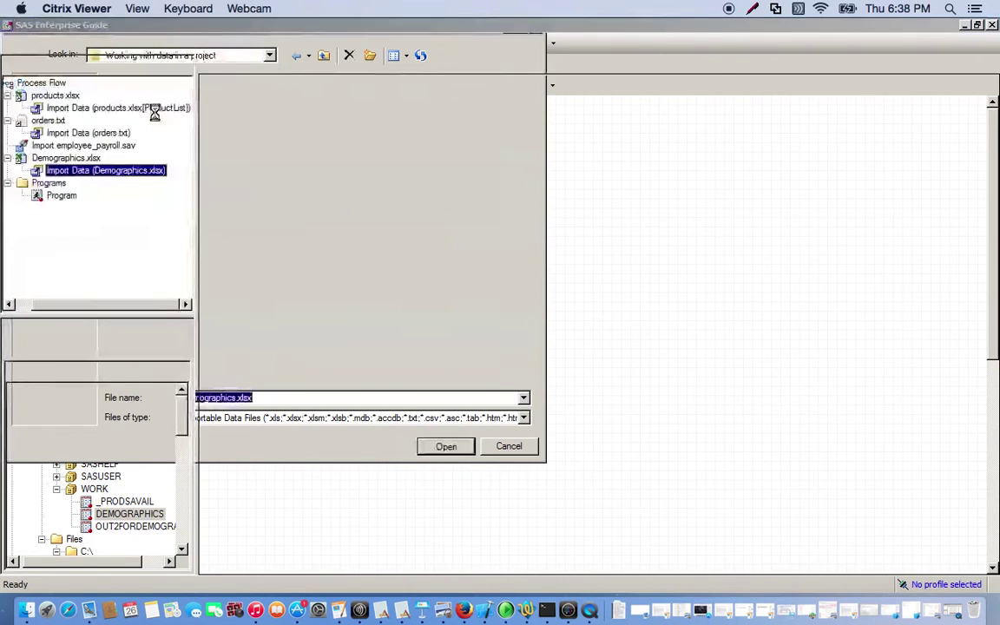
left_click(508, 509)
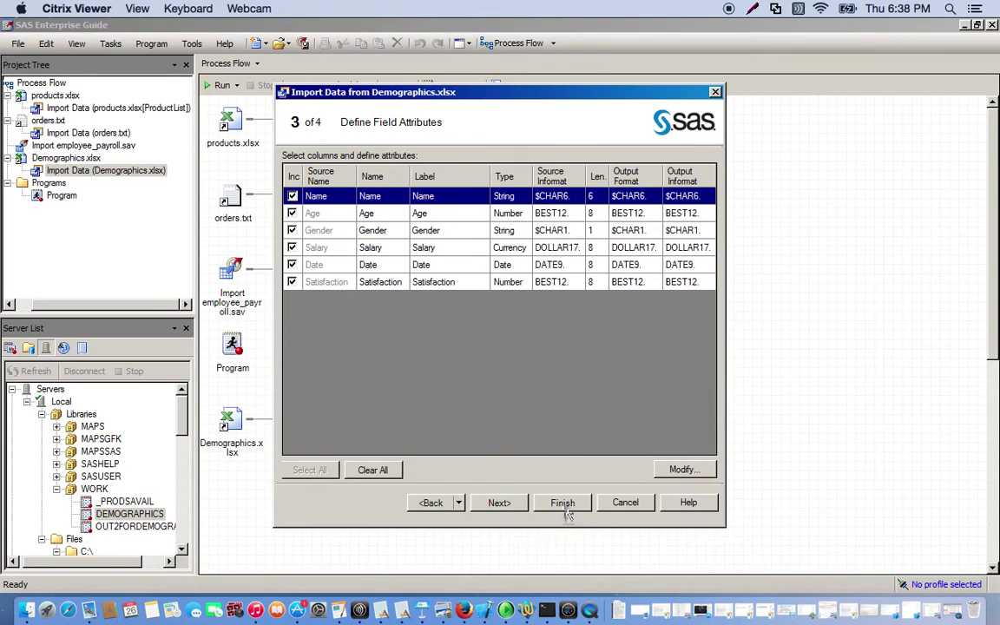
left_click(563, 502)
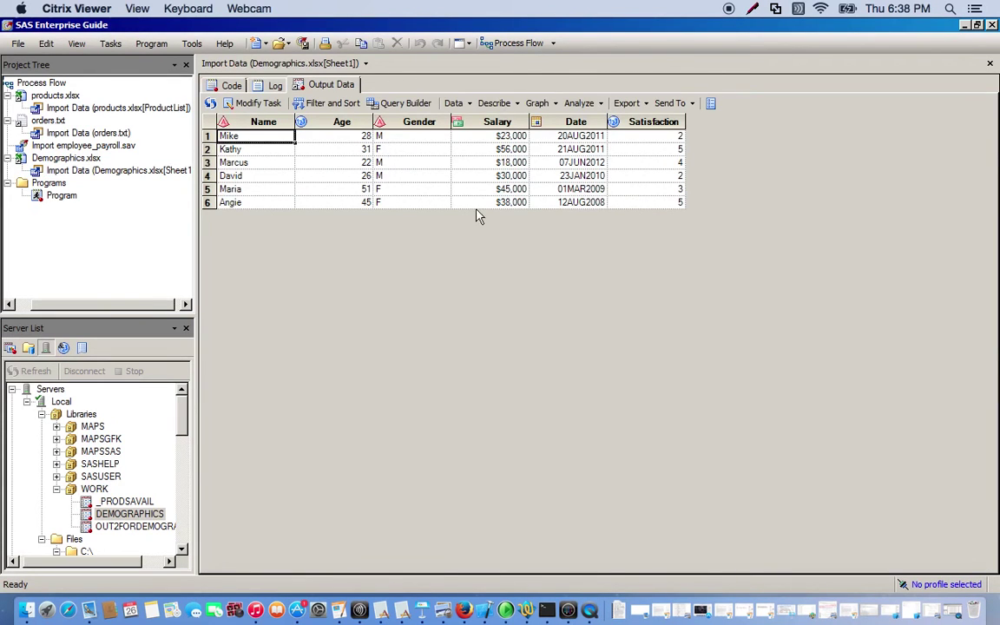
left_click(415, 151)
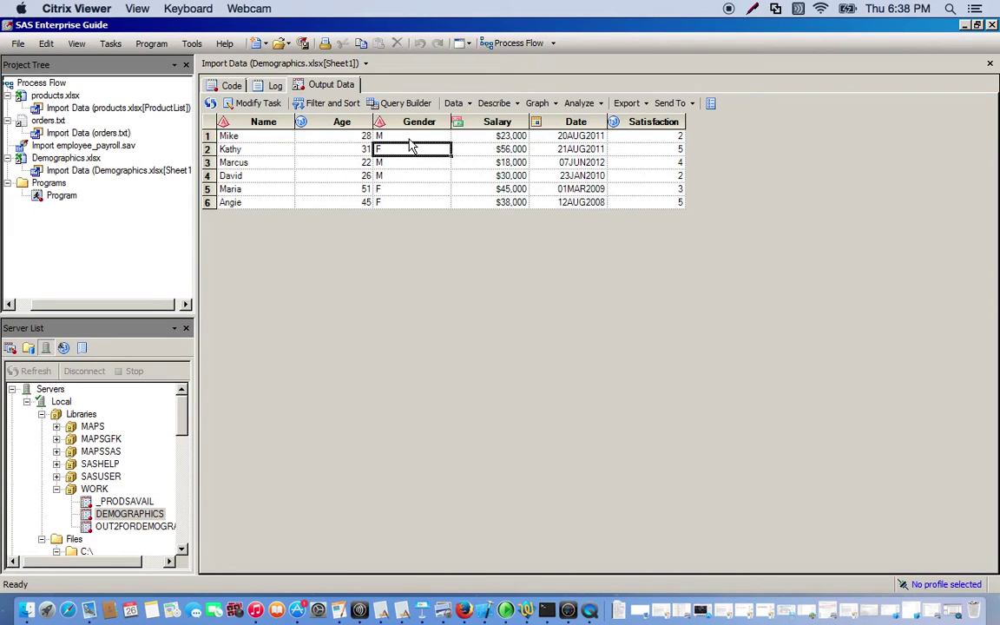
left_click(409, 139)
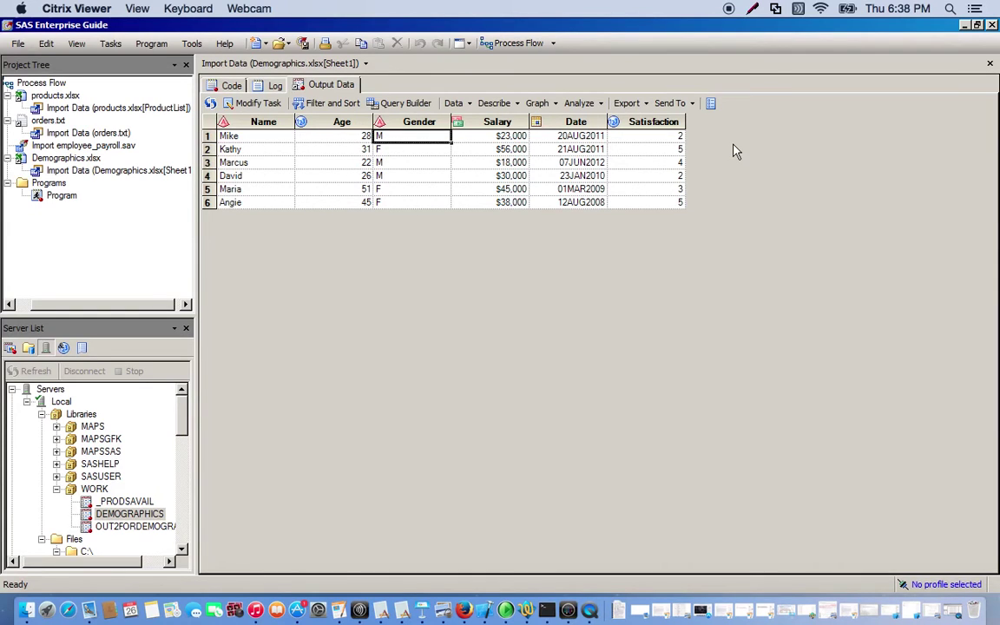
- Start a new user-defined format named GenderFormats
left_click(111, 45)
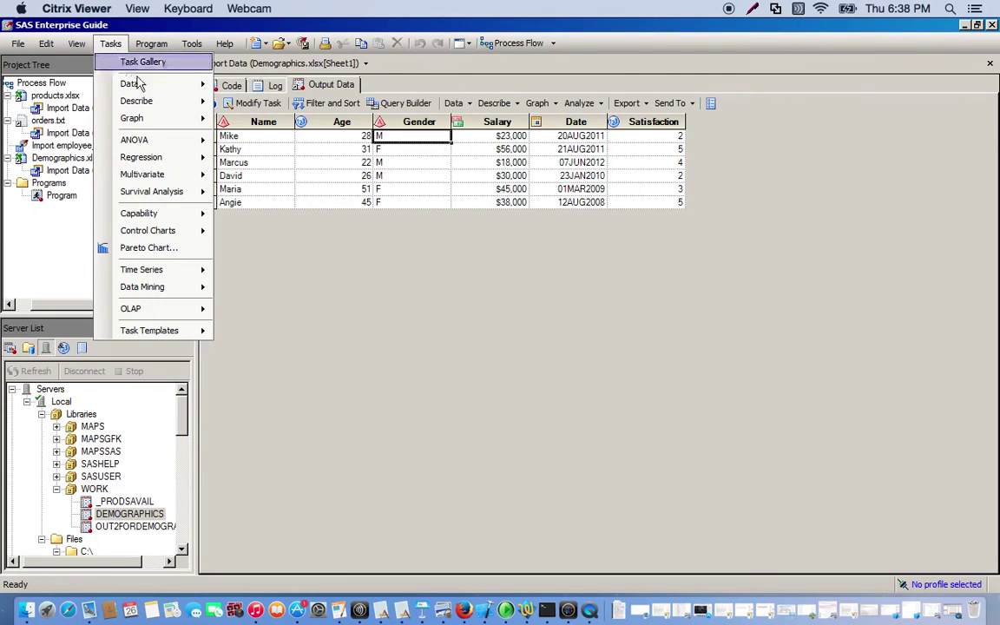
mouse_move(153, 86)
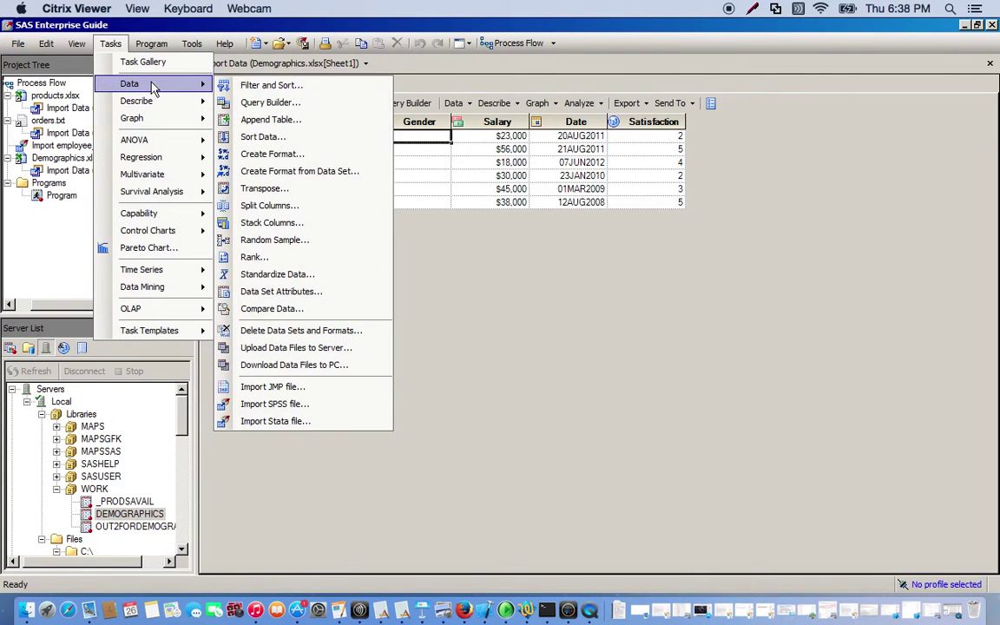
left_click(322, 154)
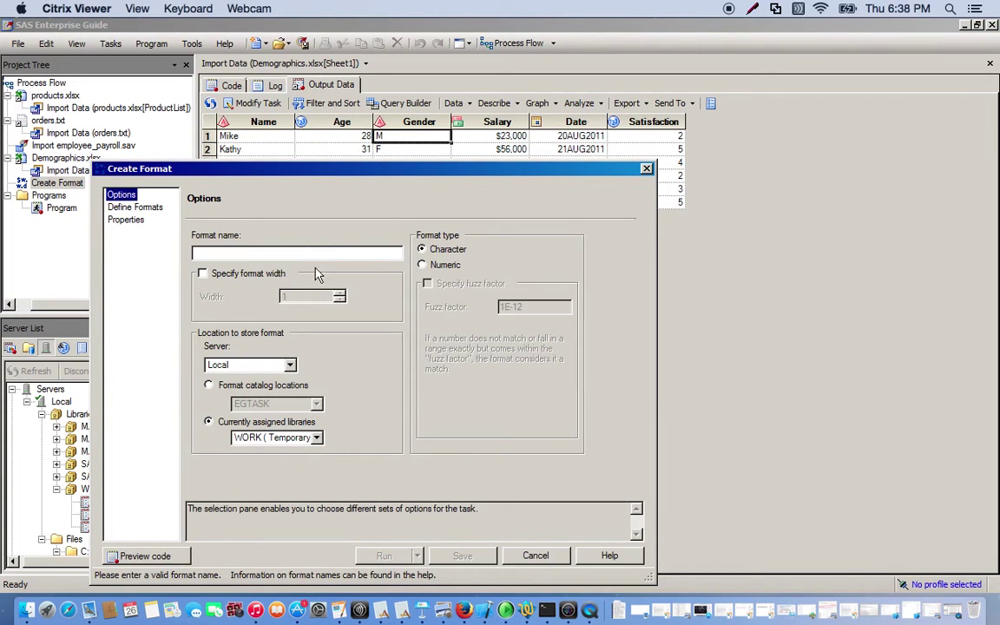
left_click(339, 252)
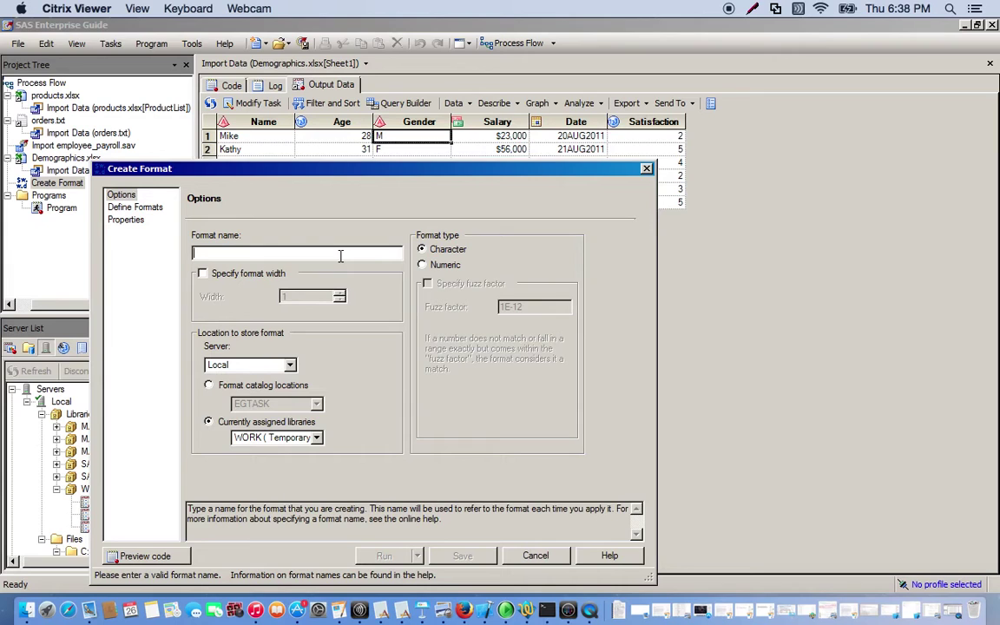
type("GenderFormats")
- Add a Female label for the discrete value F
left_click(130, 208)
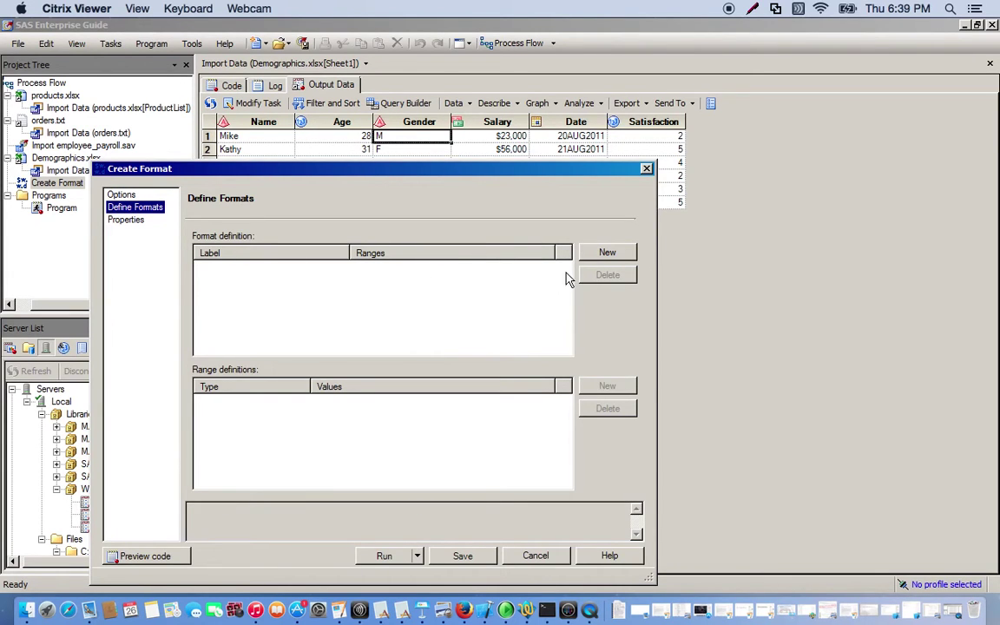
left_click(607, 254)
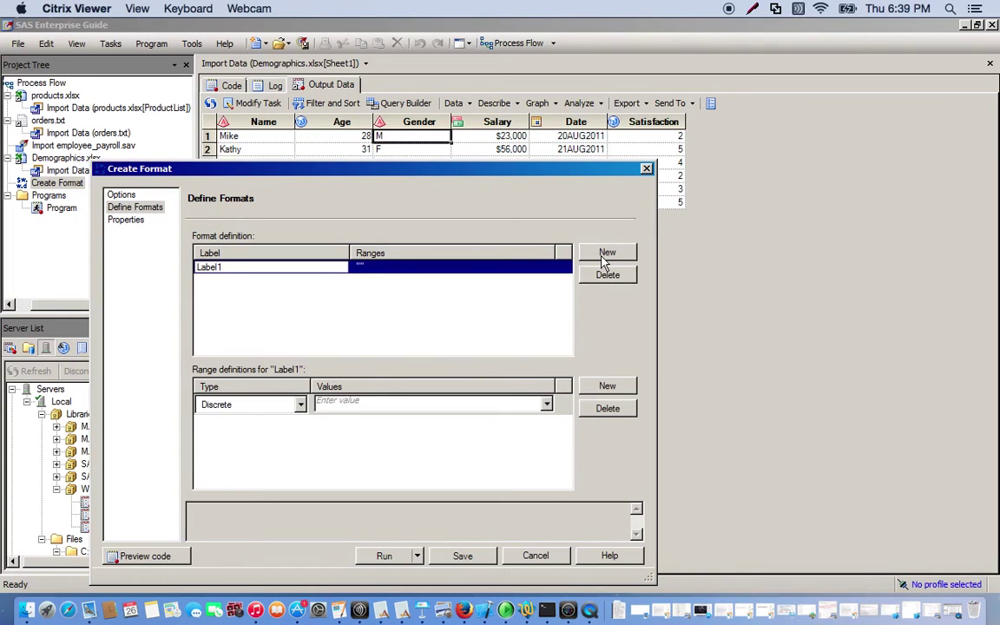
double_click(251, 273)
type("Female")
left_click(265, 408)
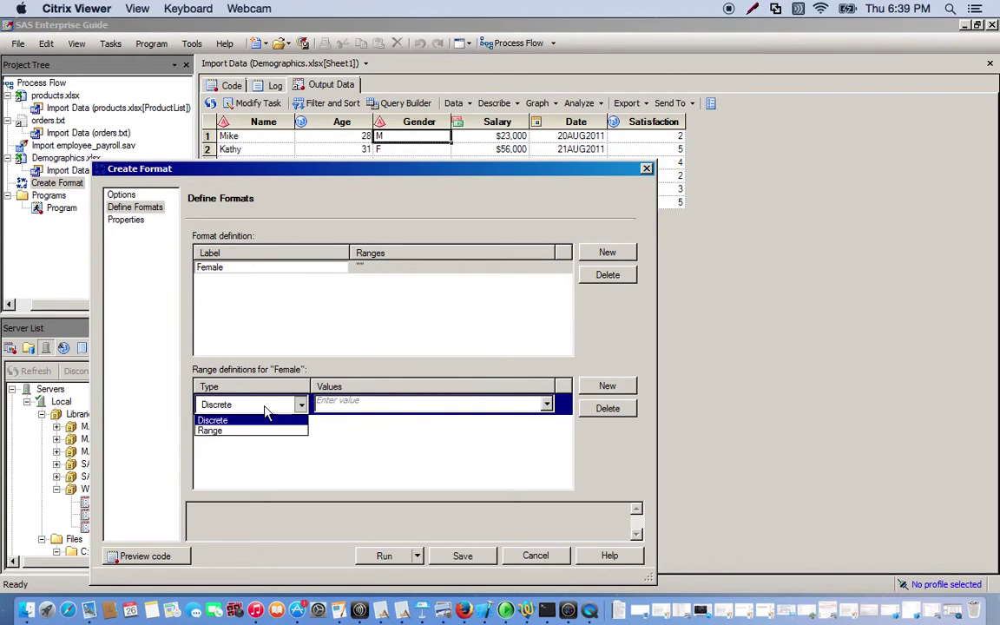
left_click(259, 421)
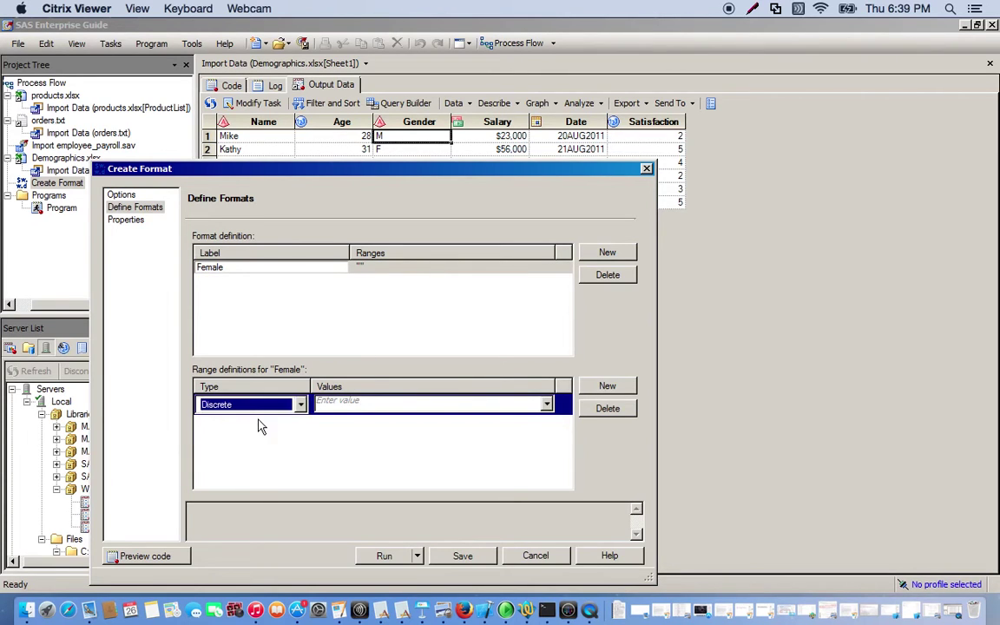
left_click(379, 406)
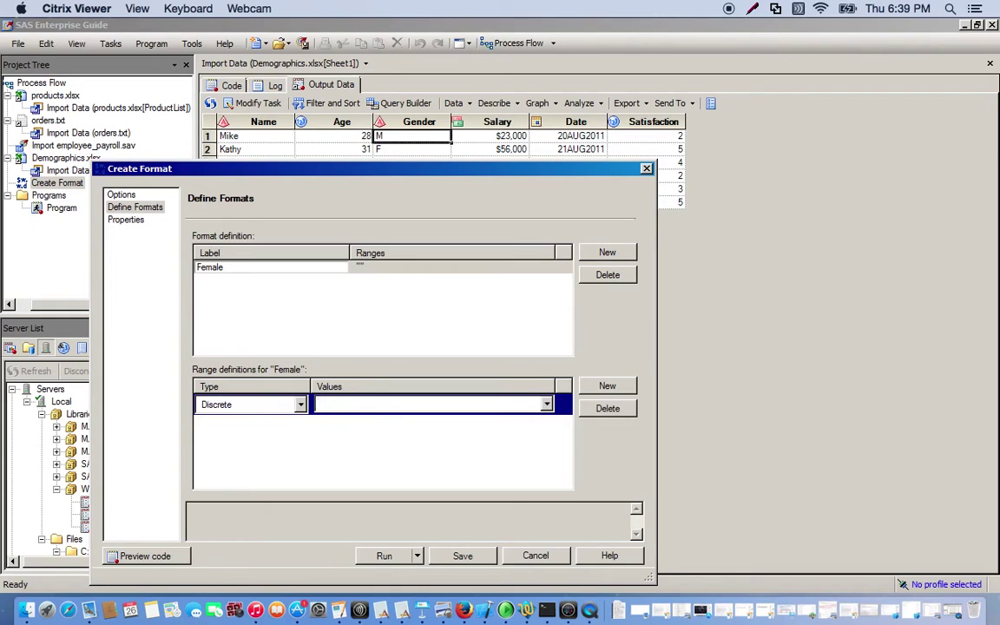
type("M")
key("BackSpace")
type("F")
- Add a Male label for the value M and run the format task
left_click(605, 254)
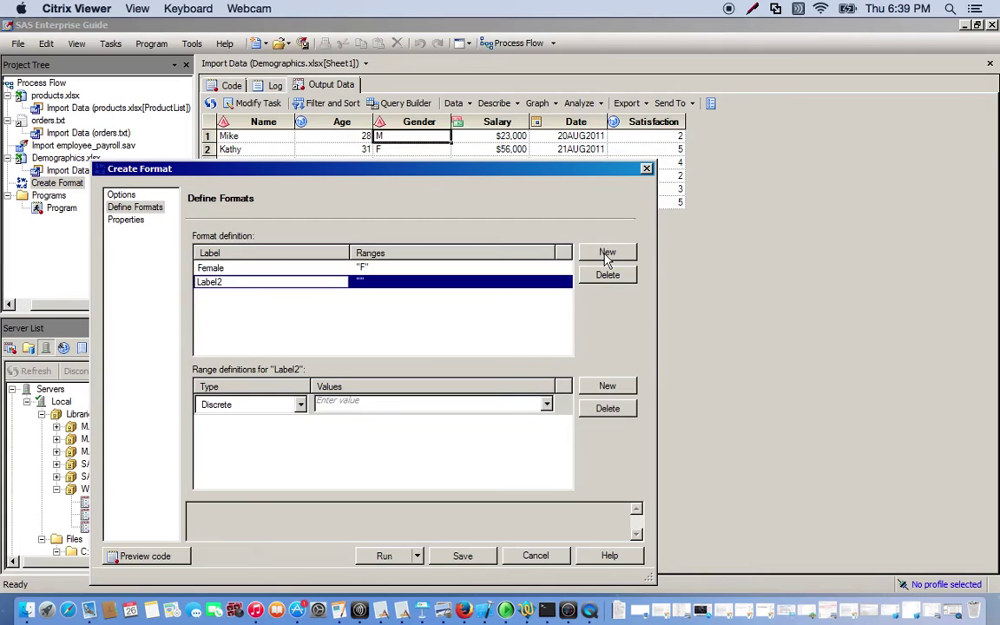
left_click(290, 286)
type("Male")
left_click(367, 404)
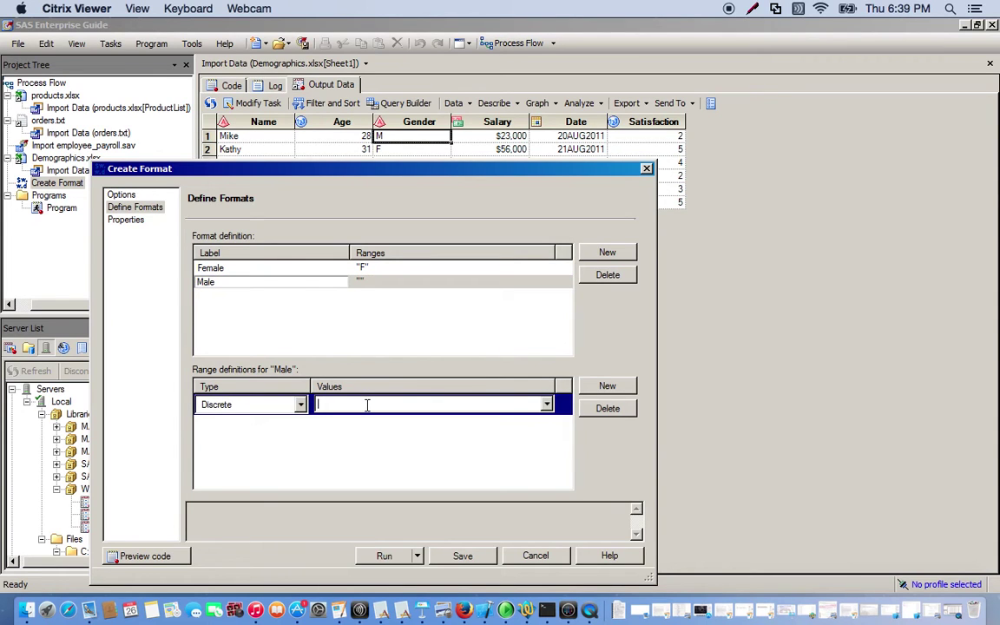
type("M")
left_click(387, 558)
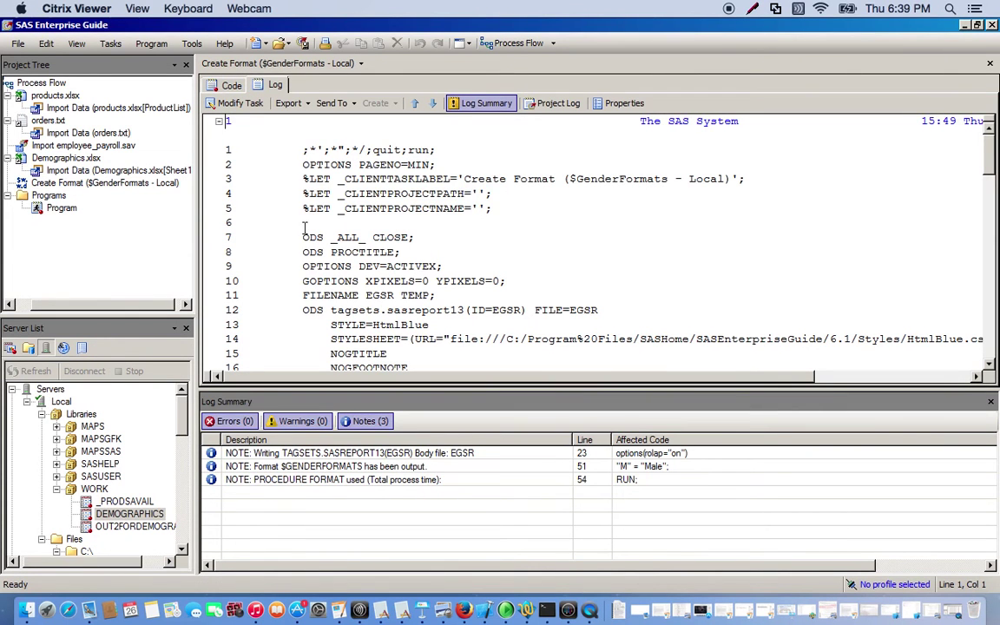
- Rename the Create Format node in the process flow to GenderFormats
double_click(48, 85)
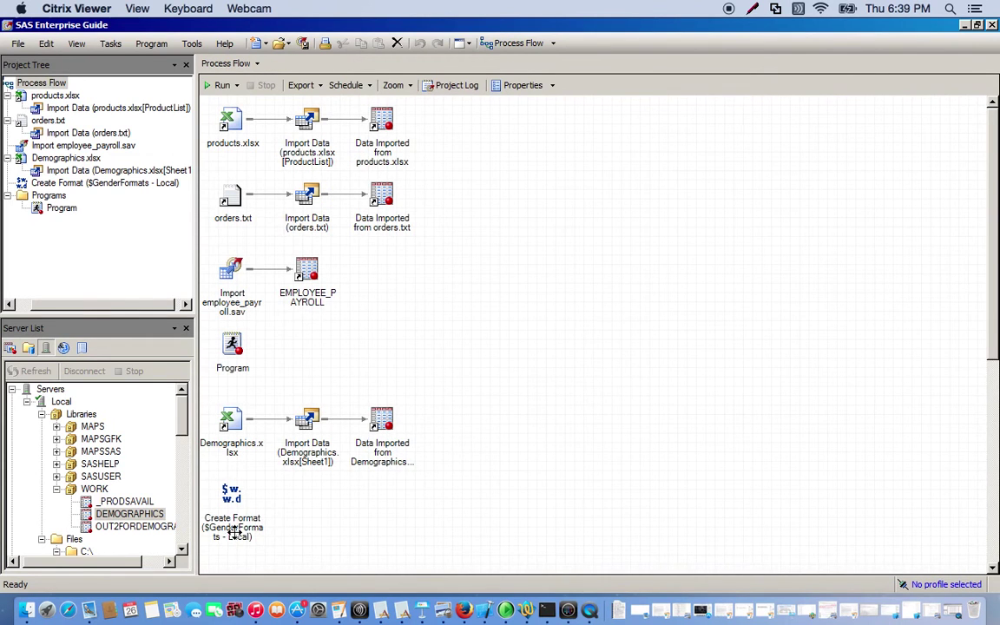
left_click(244, 506)
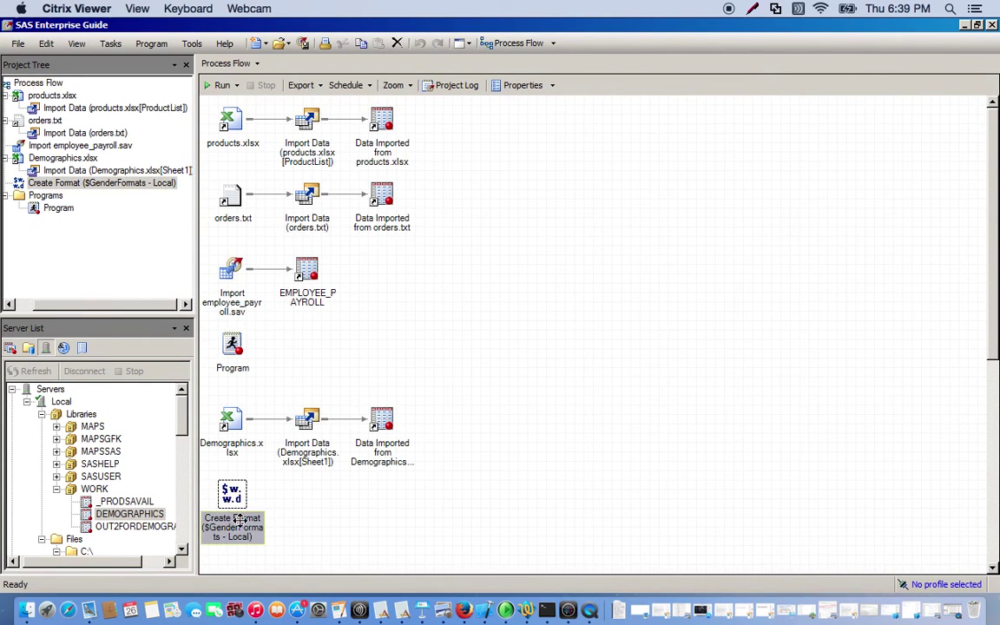
right_click(241, 519)
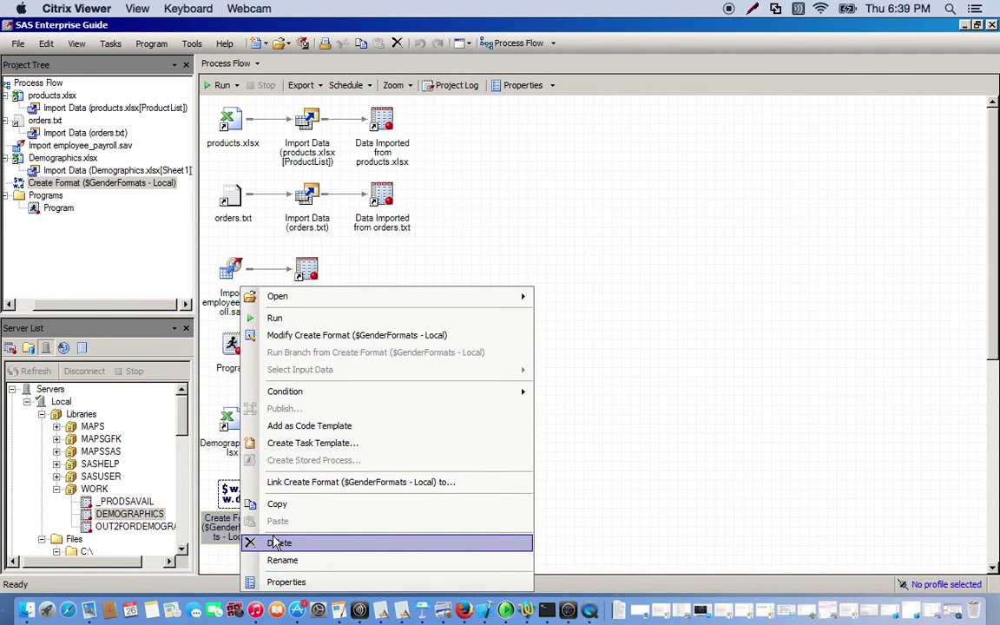
left_click(312, 561)
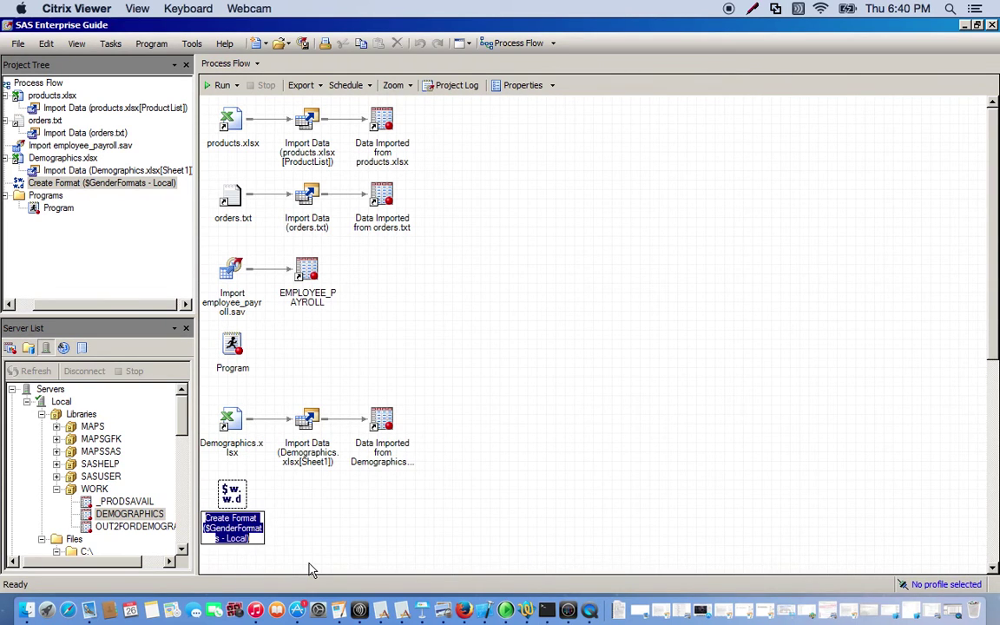
type("Gend")
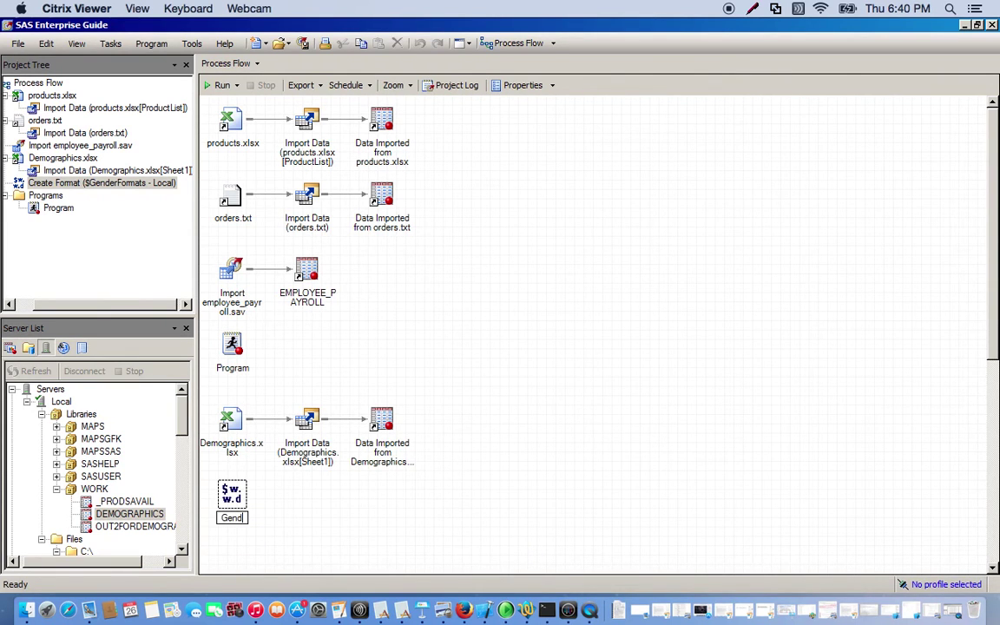
type("erFormats")
key("Return")
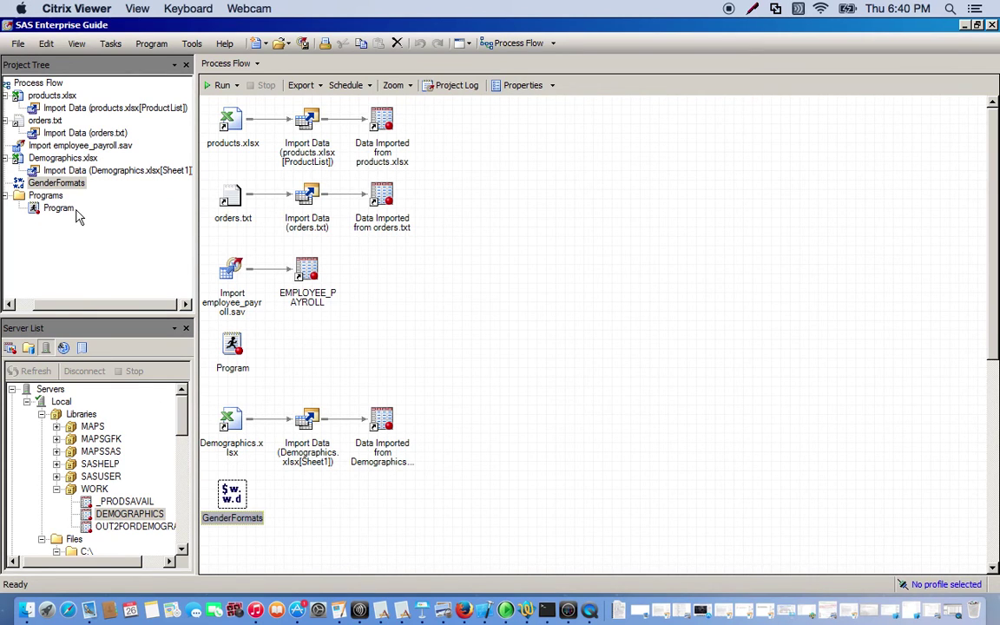
left_click(100, 47)
- Start a new numeric format named Satisfaction
mouse_move(134, 84)
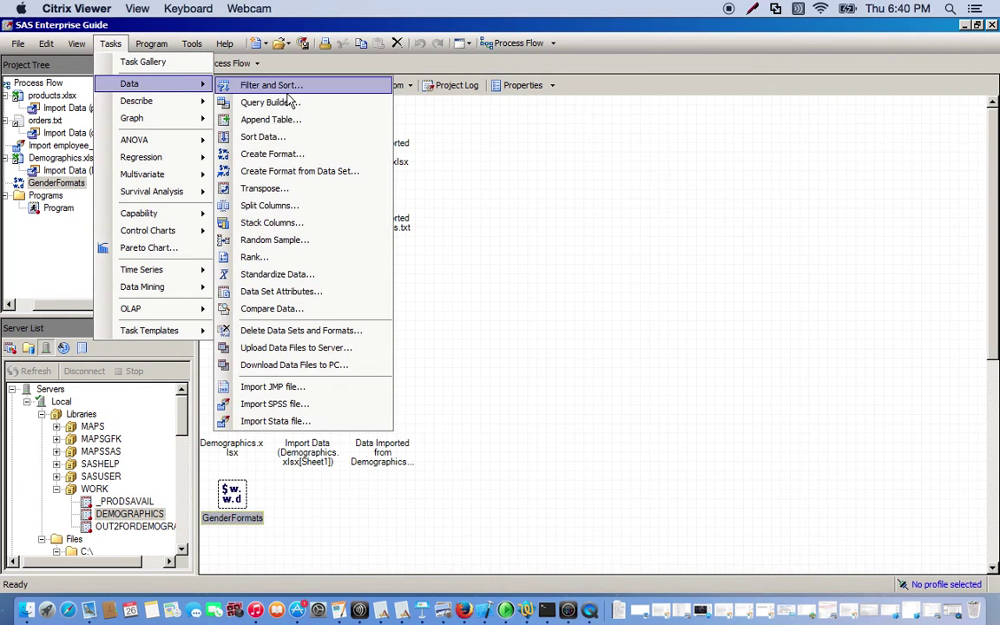
left_click(294, 156)
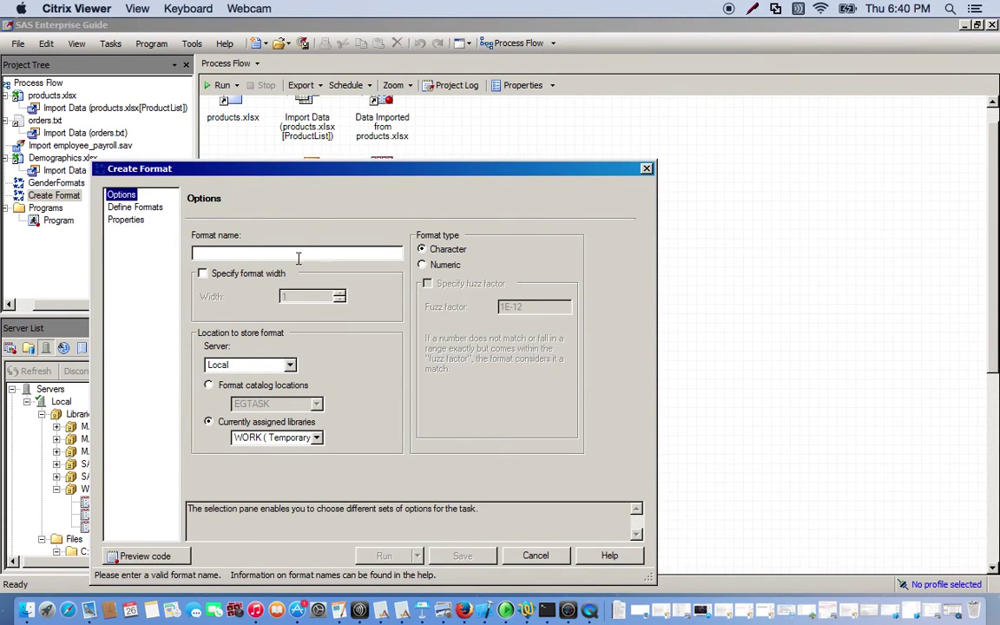
left_click(298, 253)
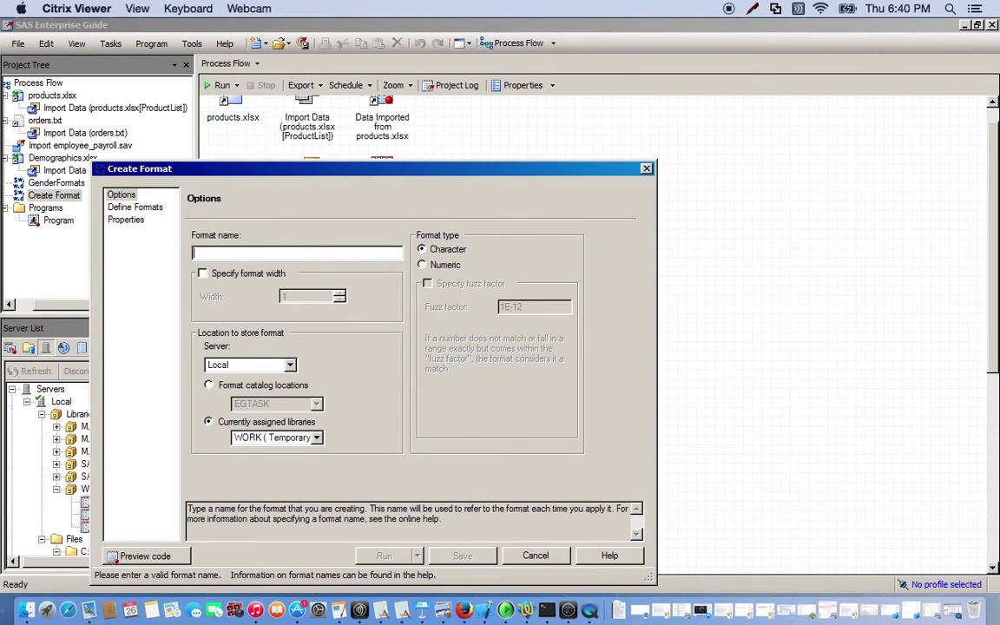
type("Satisfaction")
left_click(438, 268)
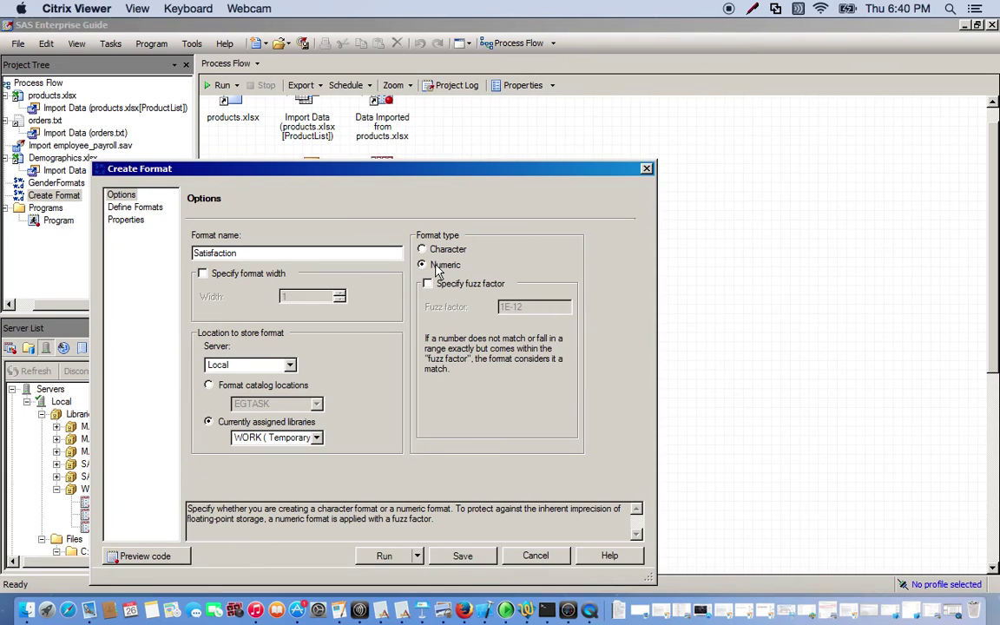
- Add an Unsatisfied label covering the value range 1 to 2
left_click(143, 207)
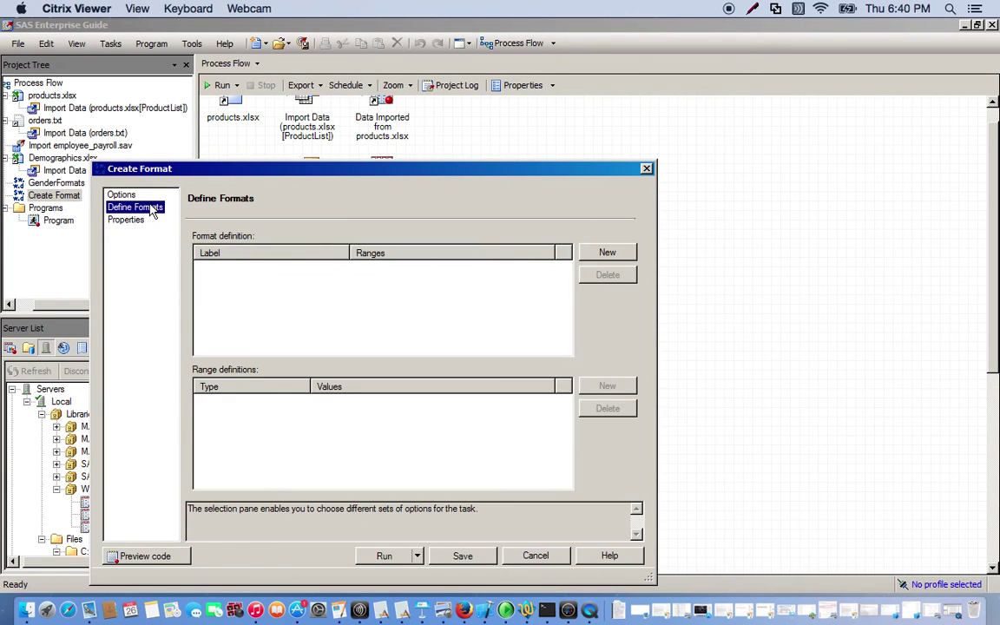
left_click(605, 253)
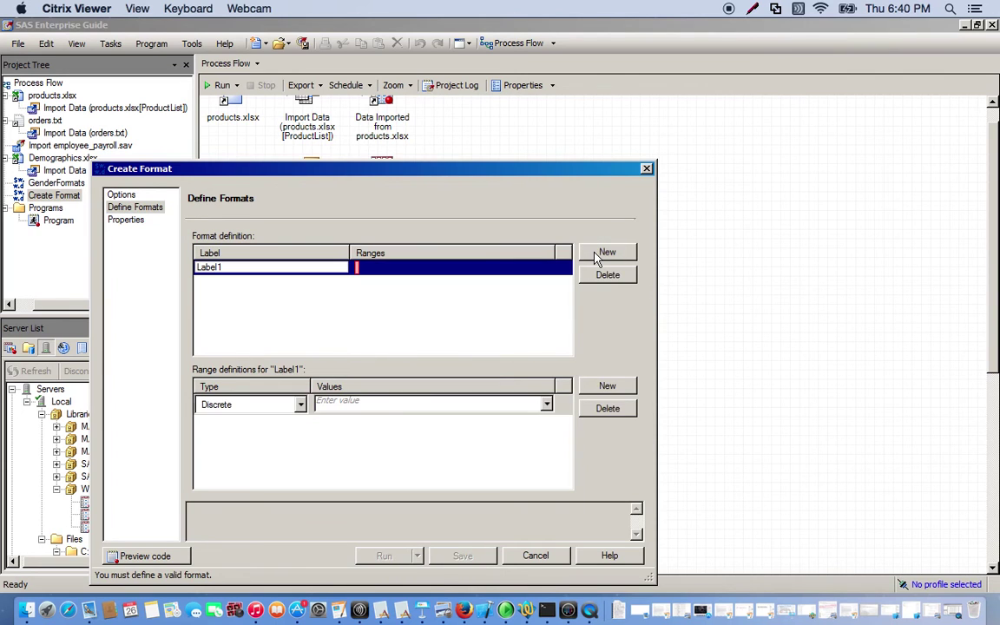
double_click(286, 267)
type("Unsatisfied")
left_click(267, 406)
left_click(248, 431)
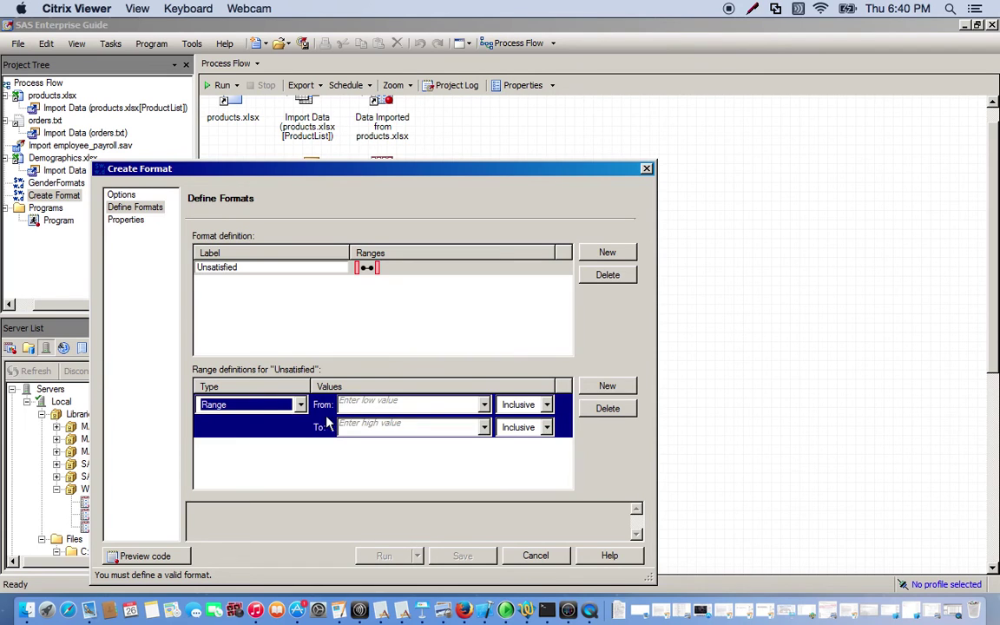
left_click(380, 405)
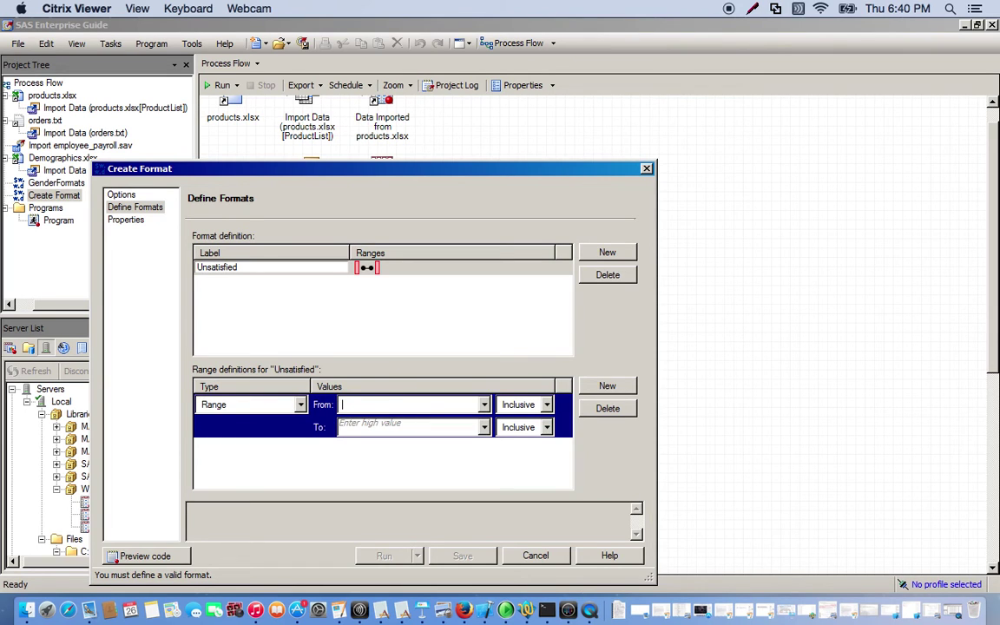
type("1")
left_click(450, 426)
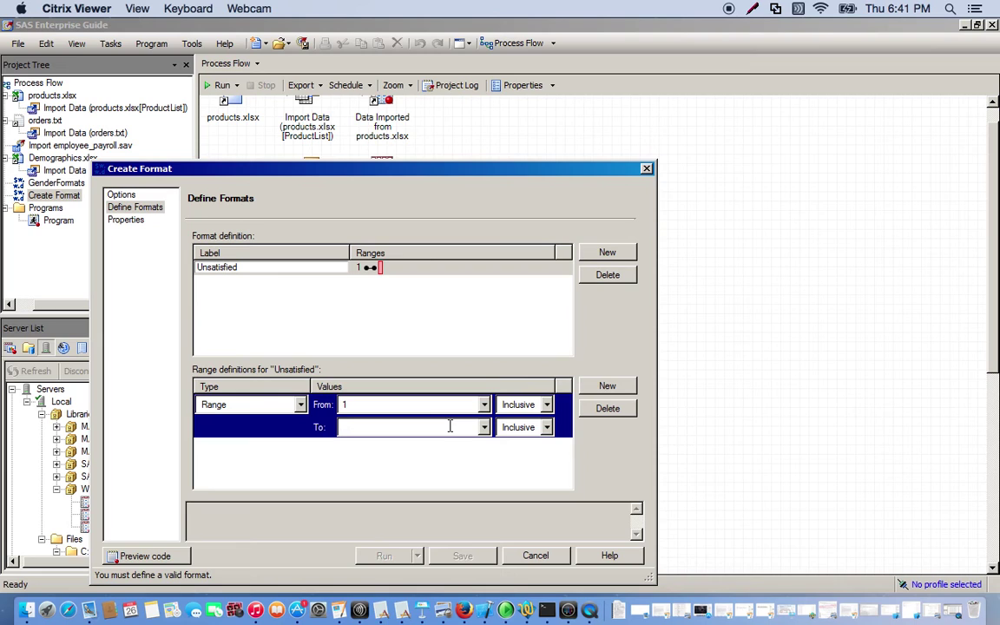
type("2")
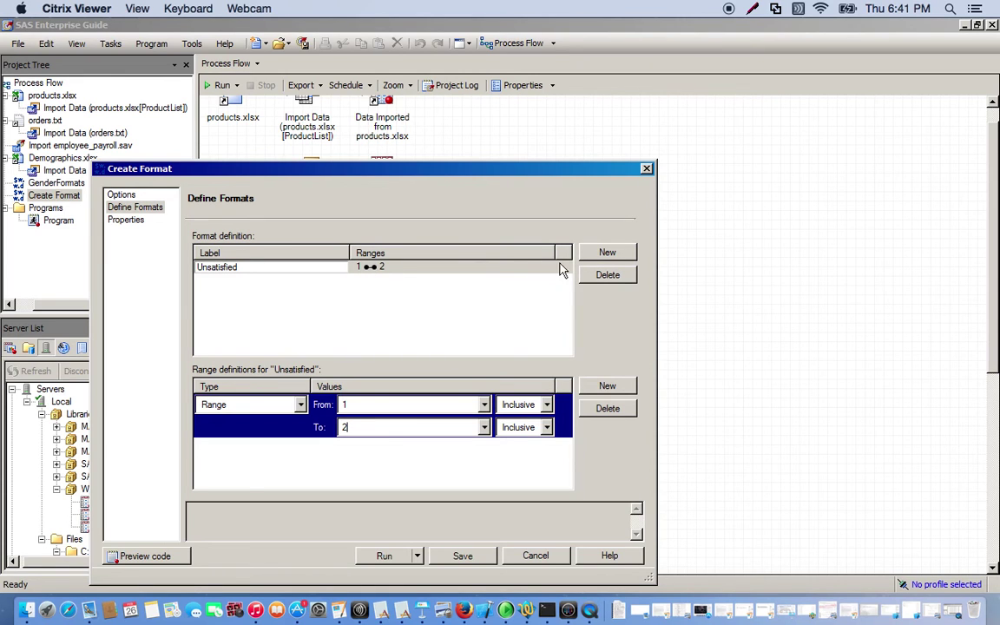
- Add a Satisfied label for the discrete value 3
left_click(587, 255)
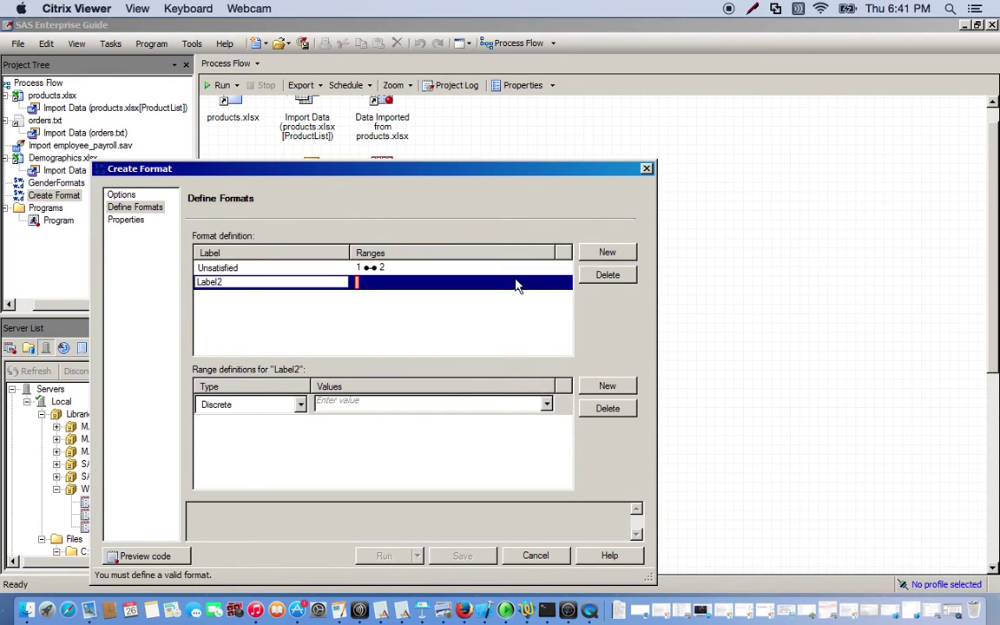
double_click(294, 283)
type("Satisfied")
left_click(347, 403)
type("3")
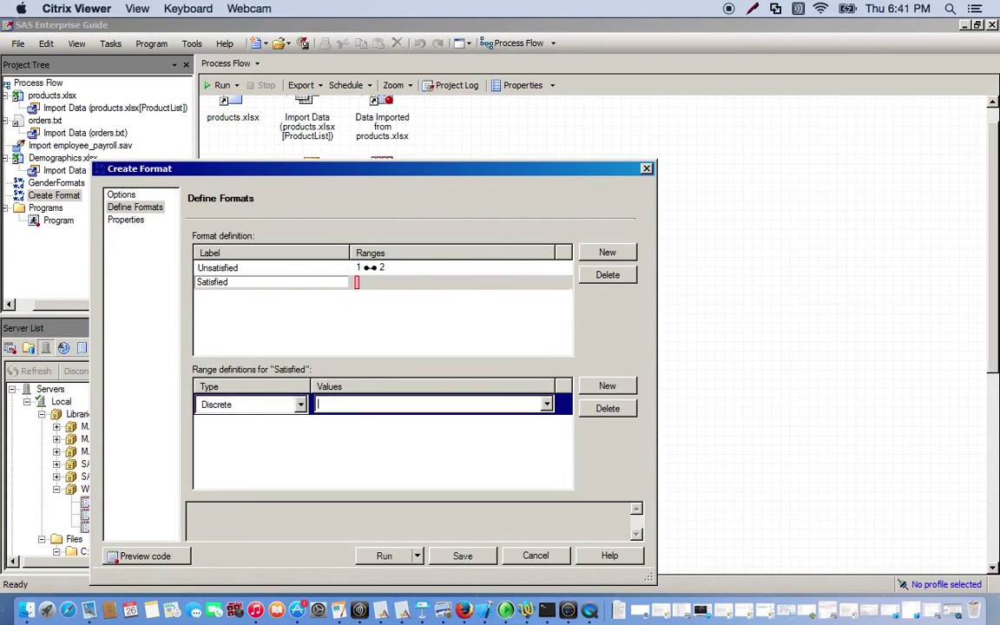
- Add another Satisfied label covering the range 4 to 5
left_click(608, 252)
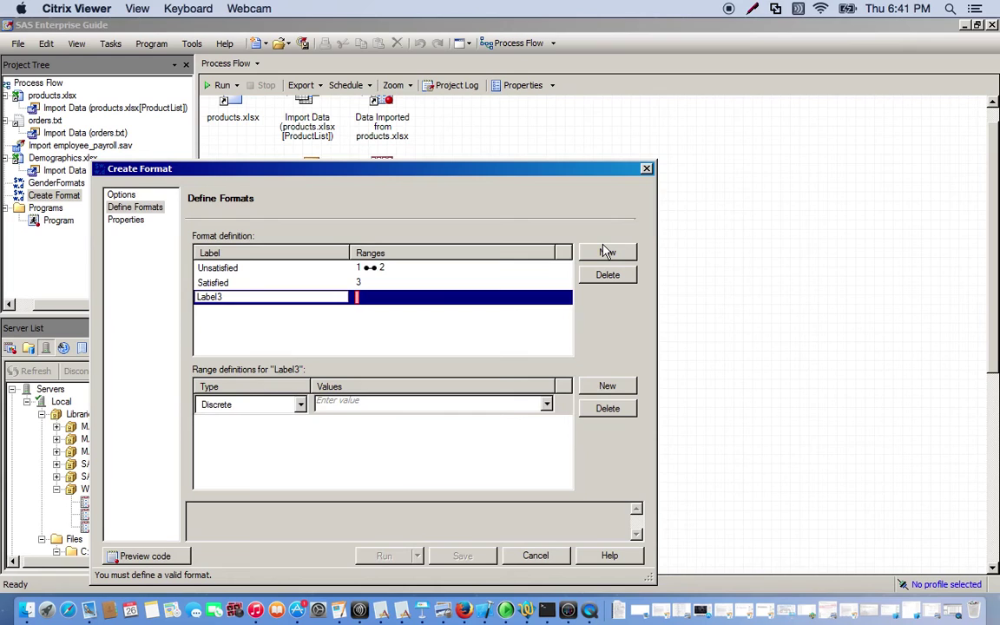
double_click(279, 299)
type("Satisfied")
left_click(254, 406)
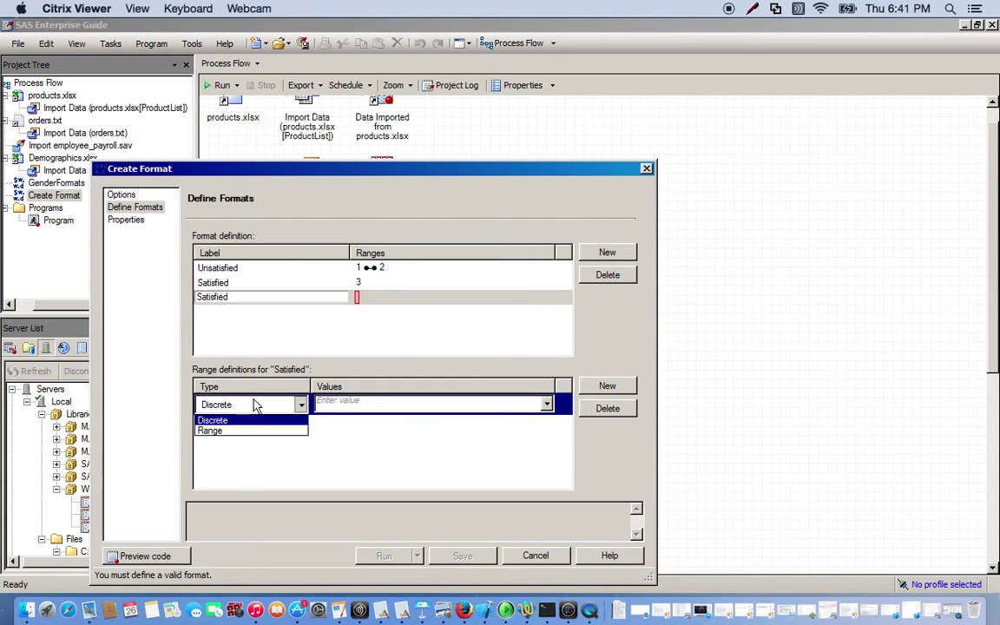
left_click(211, 431)
left_click(372, 406)
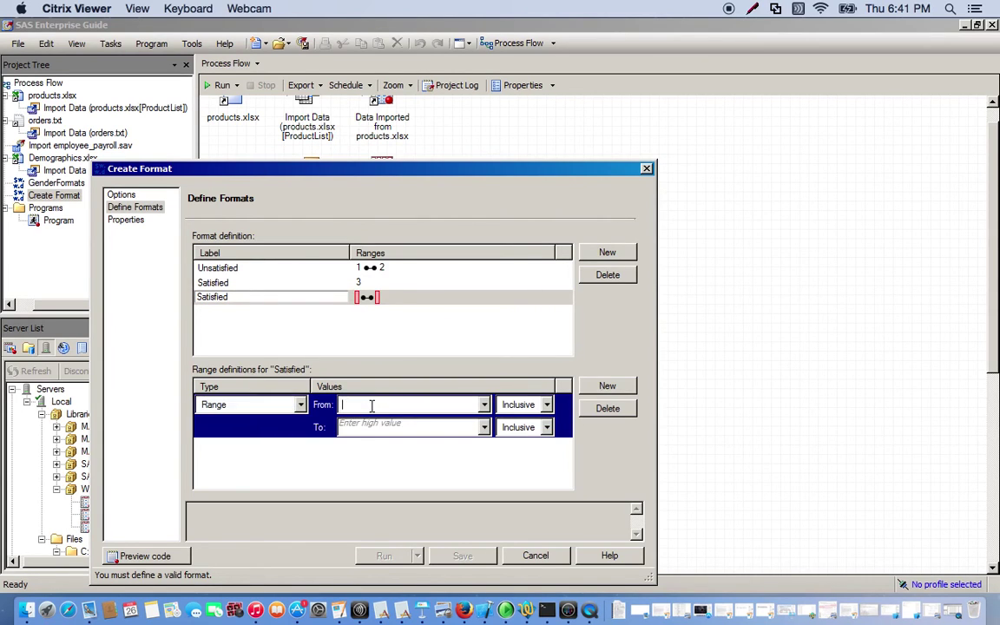
type("4")
left_click(372, 427)
type("5")
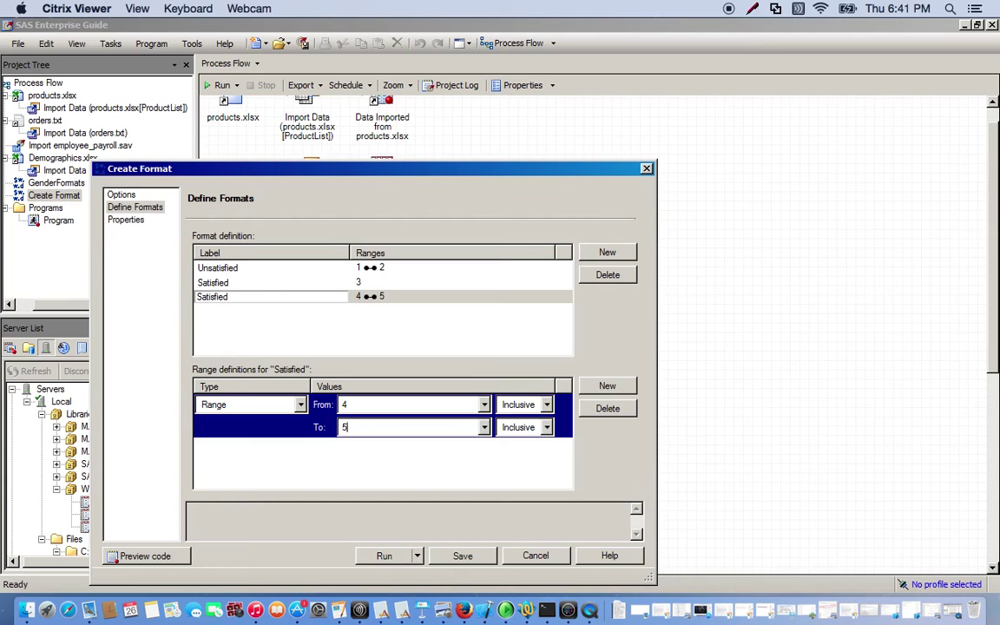
- Run the Satisfaction format task and rename its process-flow node to 'Satisfiaction'
left_click(392, 557)
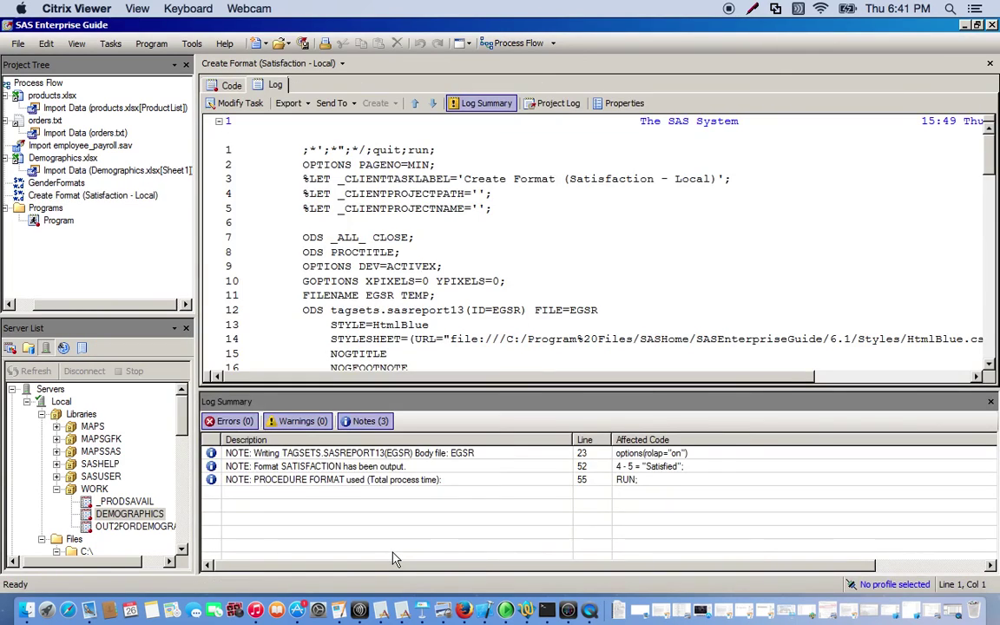
double_click(52, 83)
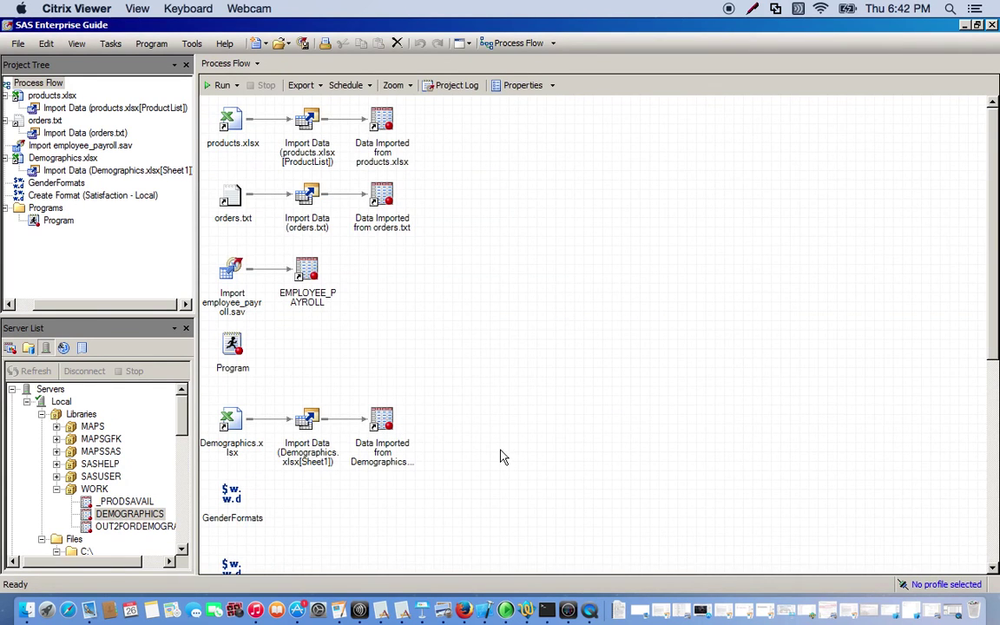
scroll(894, 423, "down", 5)
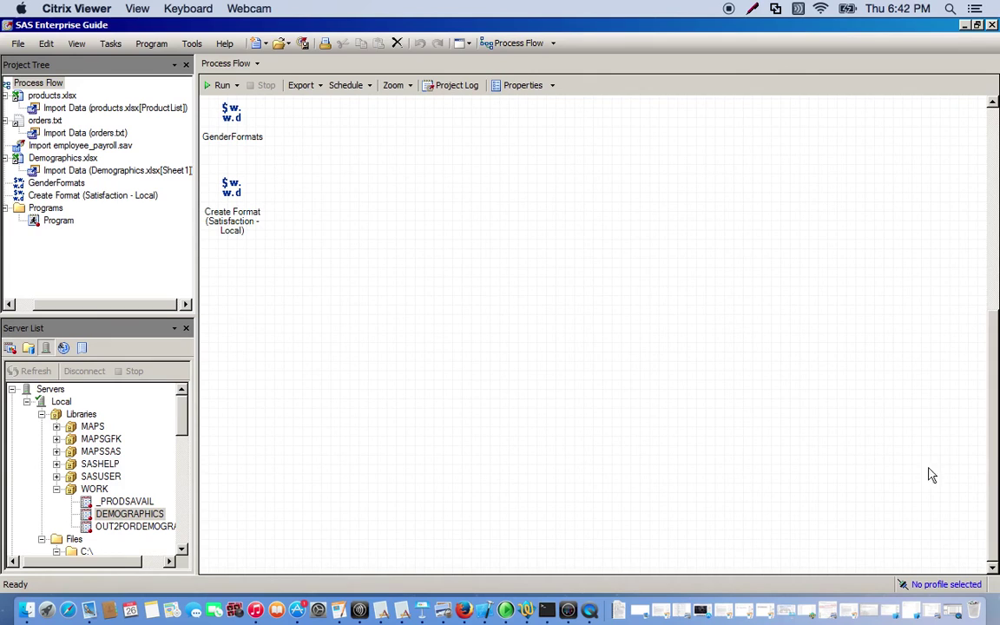
right_click(235, 217)
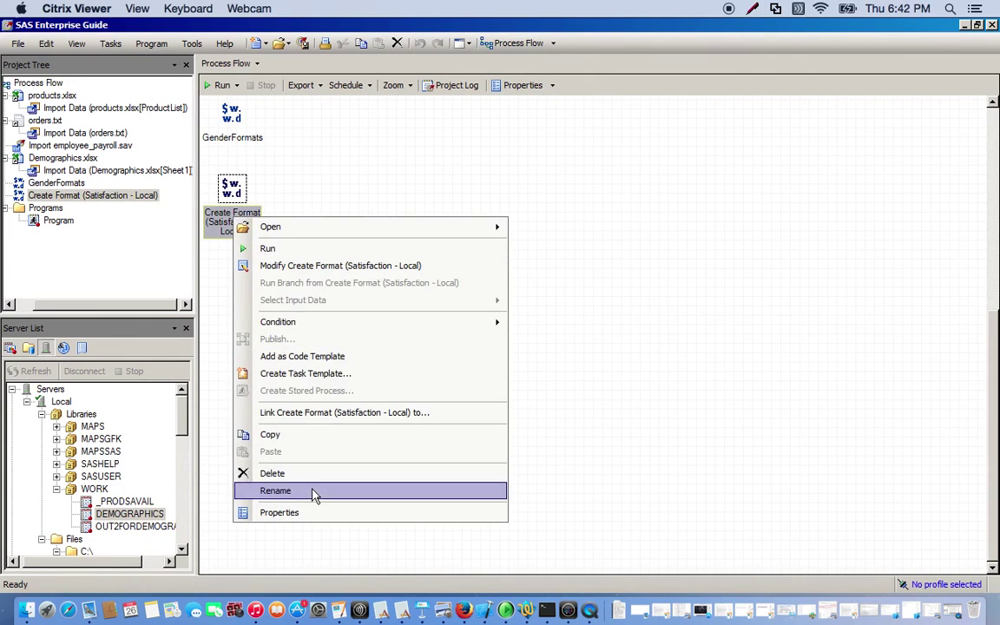
left_click(276, 490)
type("Sa")
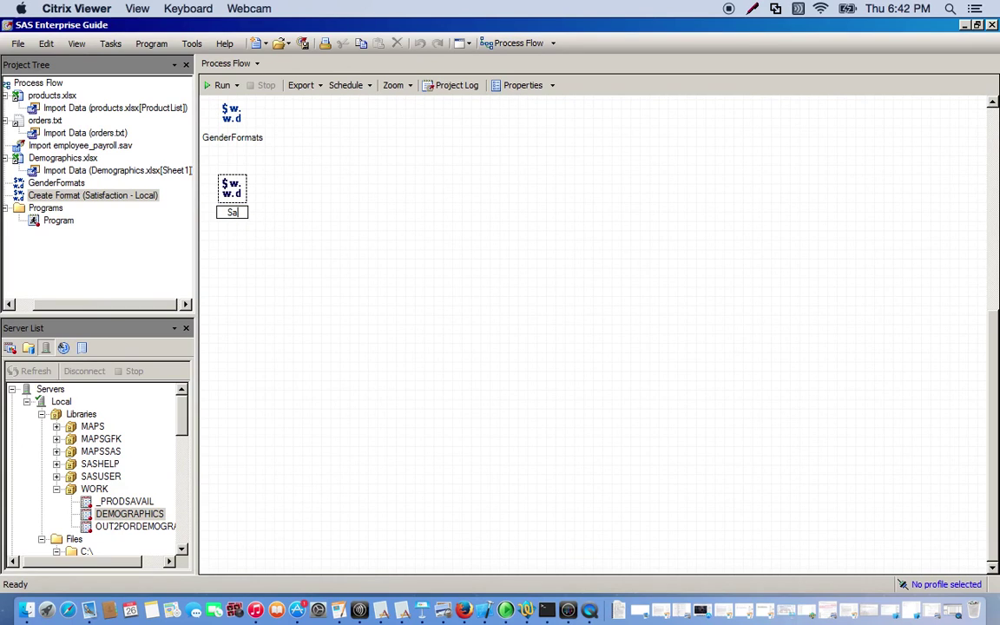
type("tisfiaction")
key("Return")
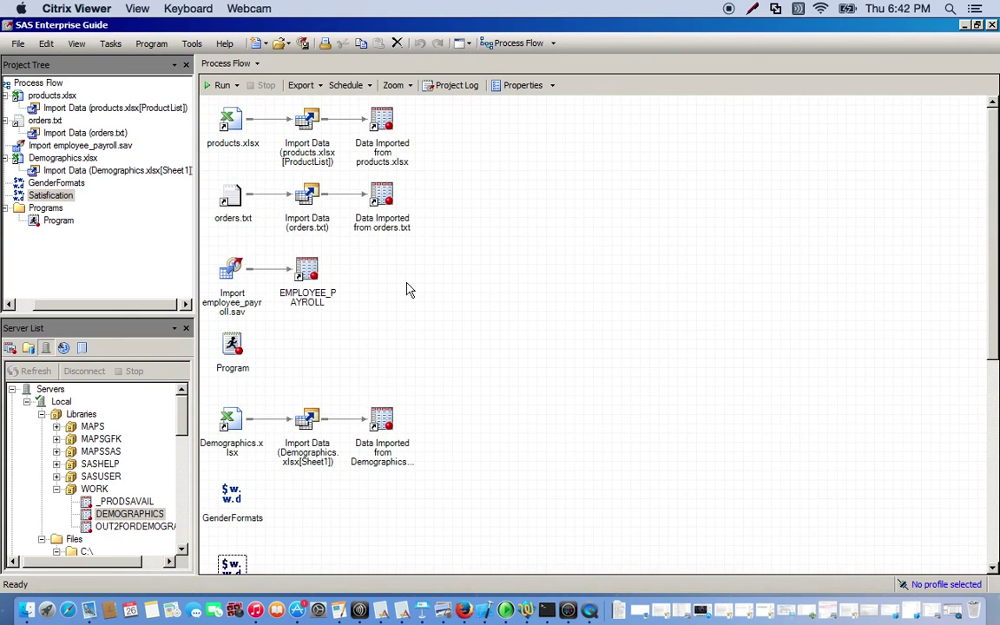
- Locate and select the imported Demographics data node in the process flow
scroll(410, 290, "down", 3)
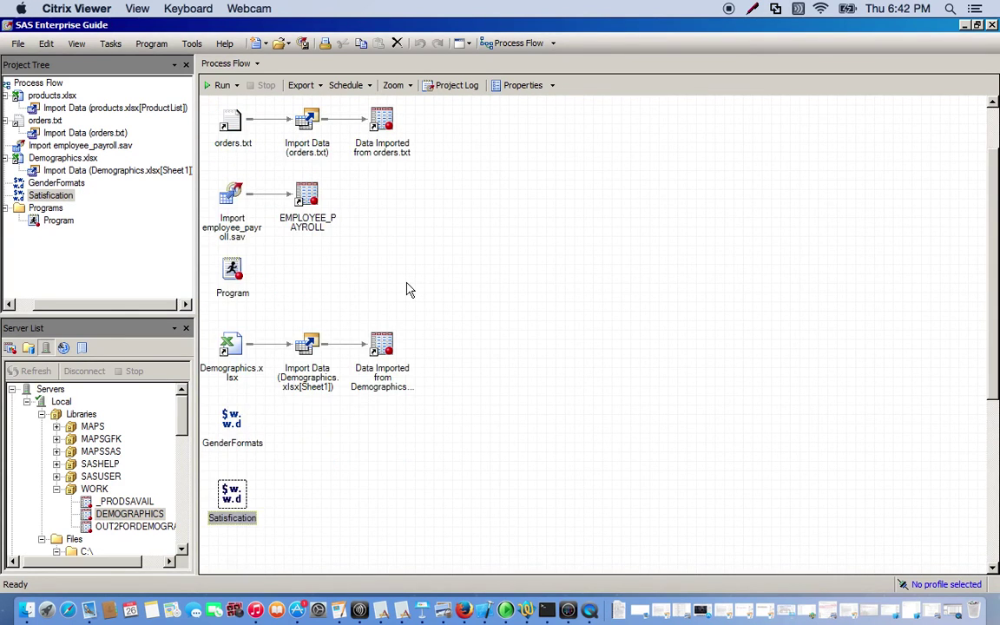
scroll(409, 290, "down", 2)
scroll(410, 290, "up", 5)
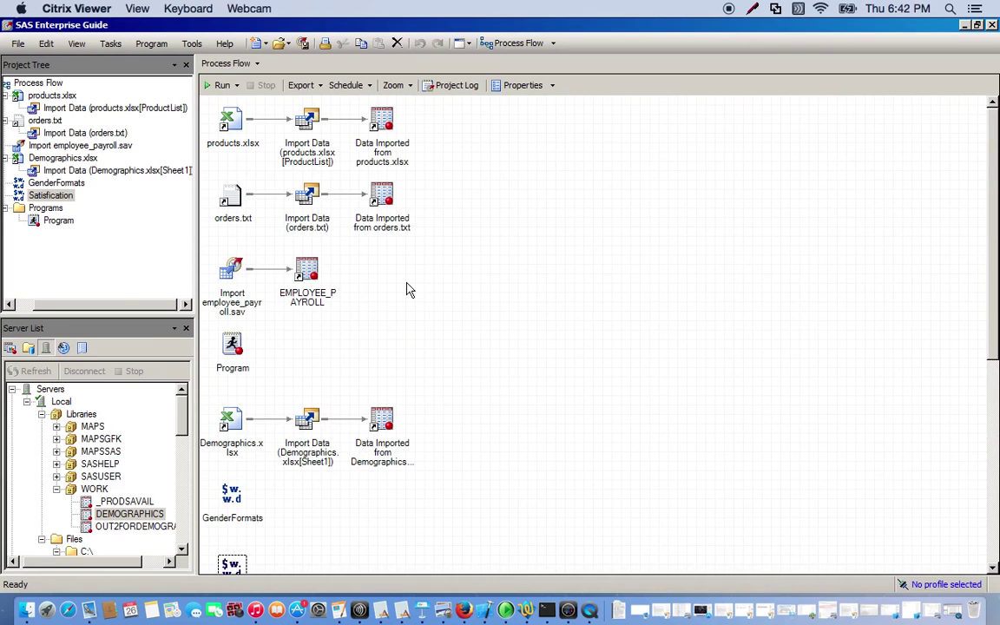
scroll(409, 290, "down", 2)
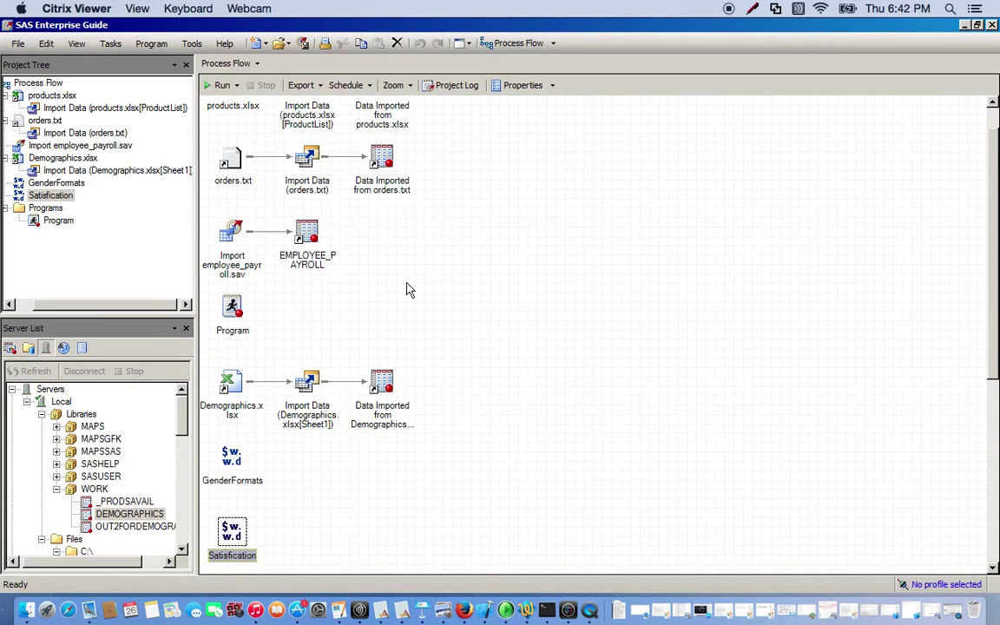
scroll(471, 365, "down", 5)
scroll(471, 364, "down", 5)
scroll(471, 364, "up", 9)
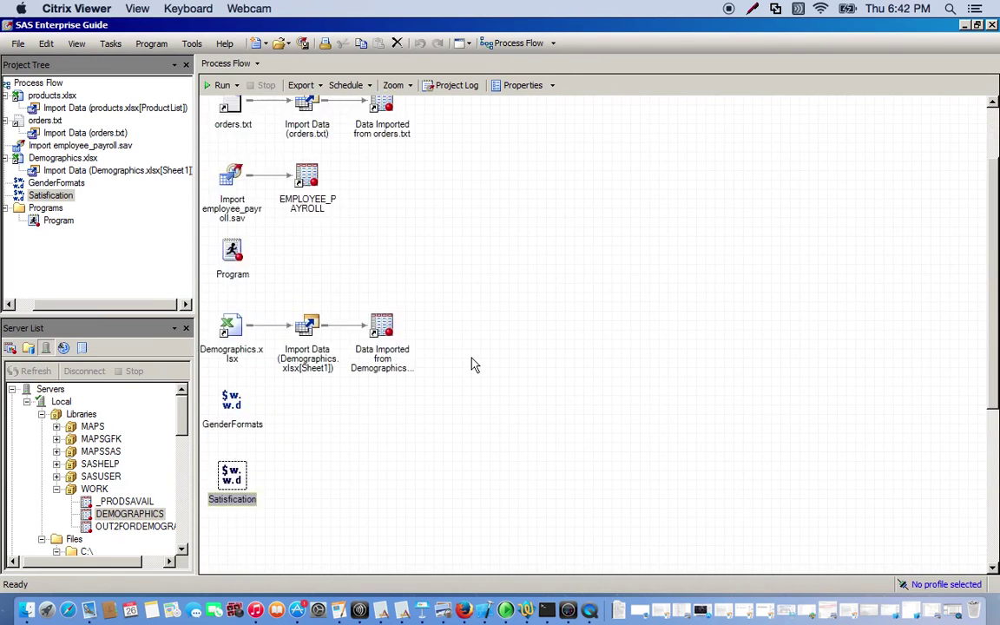
left_click(382, 323)
right_click(383, 325)
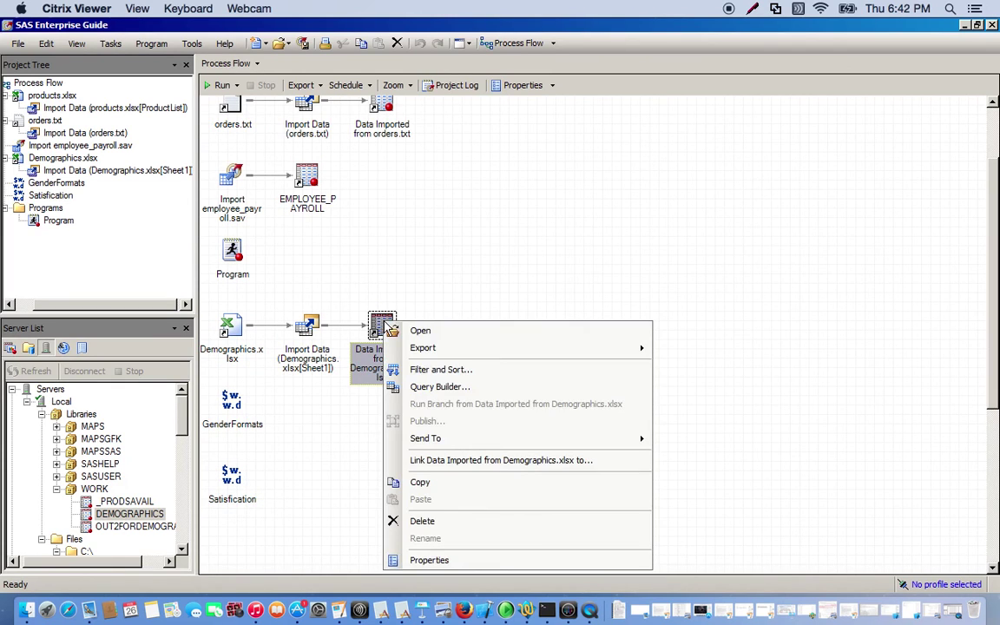
- Build a Query Builder query on the Demographics data with all six columns, Name through Satisfaction
left_click(448, 386)
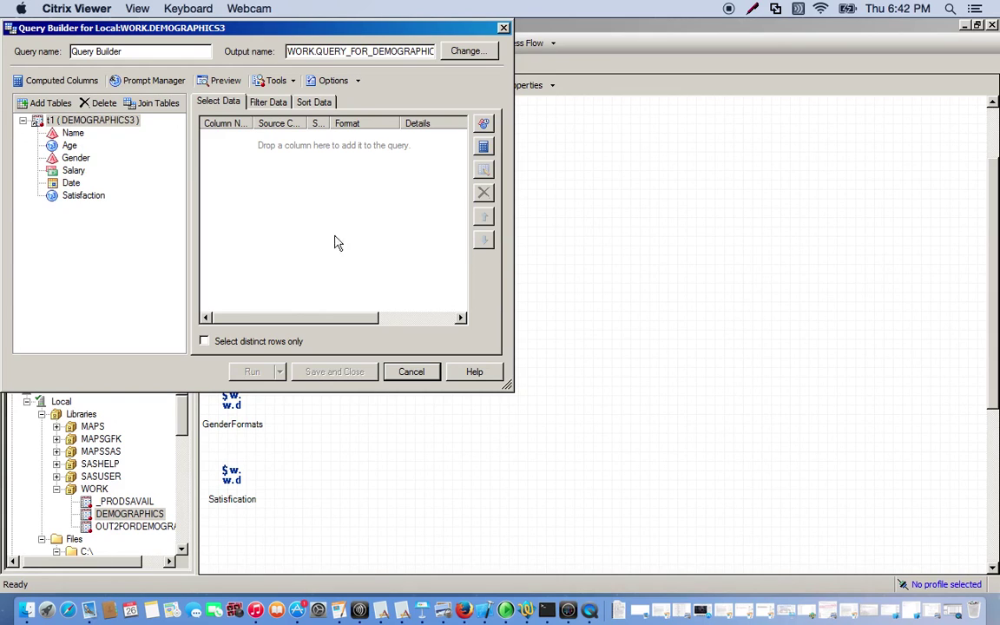
left_click(74, 133)
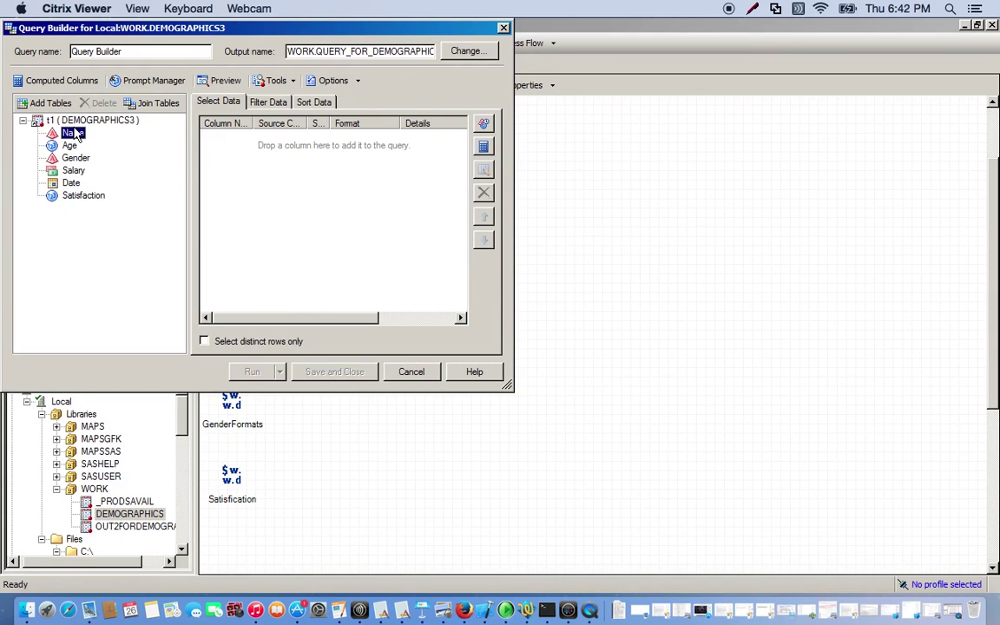
left_click(84, 195, "shift")
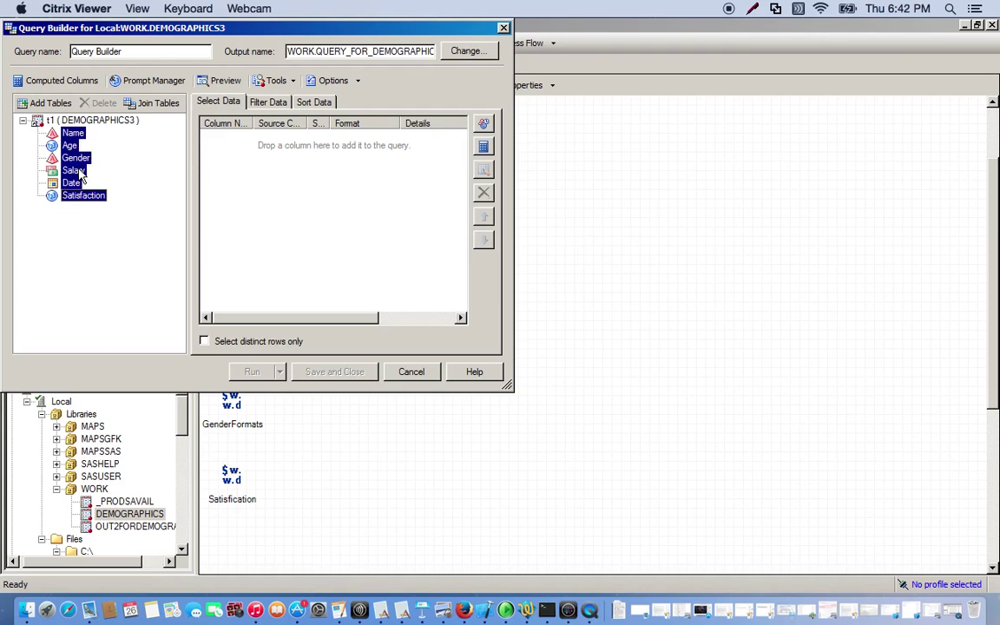
left_click_drag(80, 174, 271, 187)
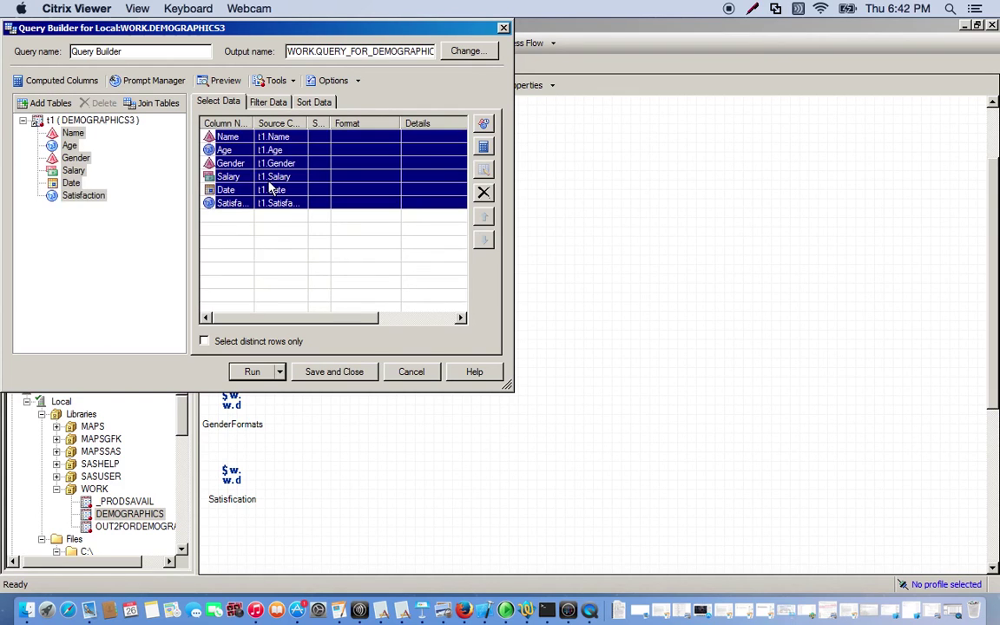
left_click(322, 241)
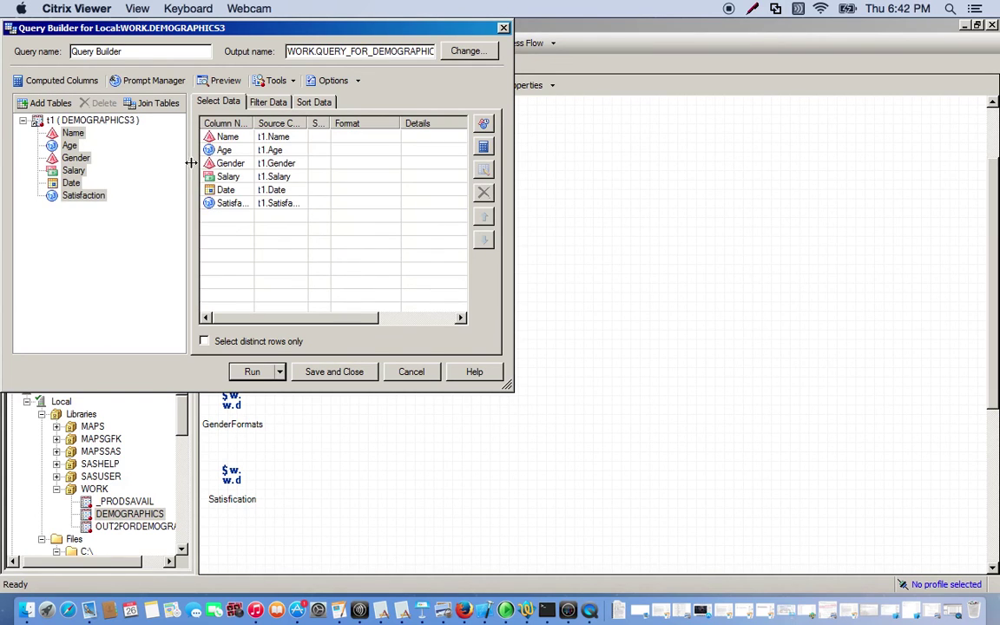
left_click(224, 165)
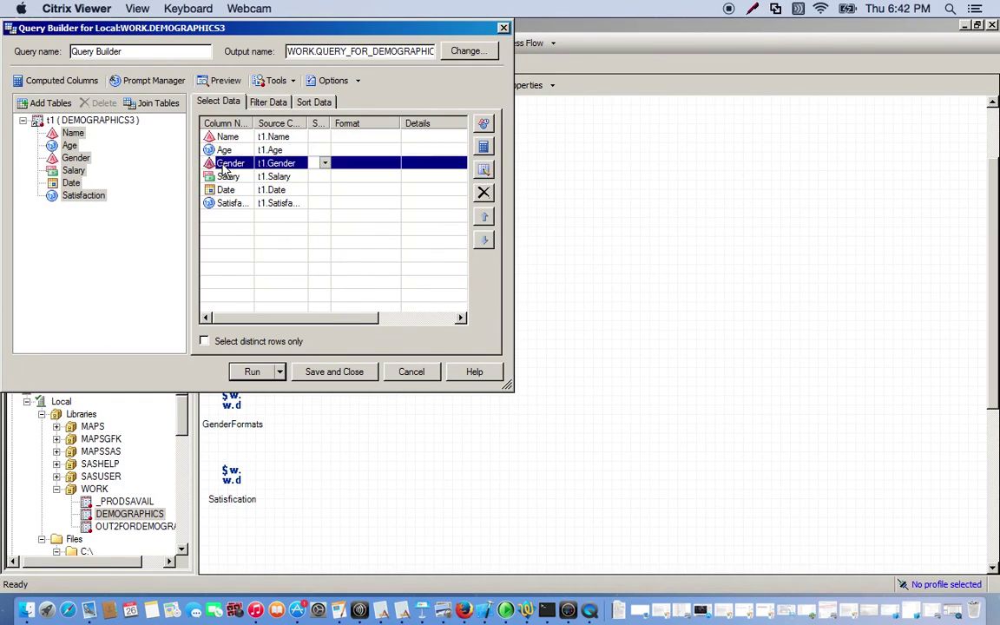
double_click(357, 163)
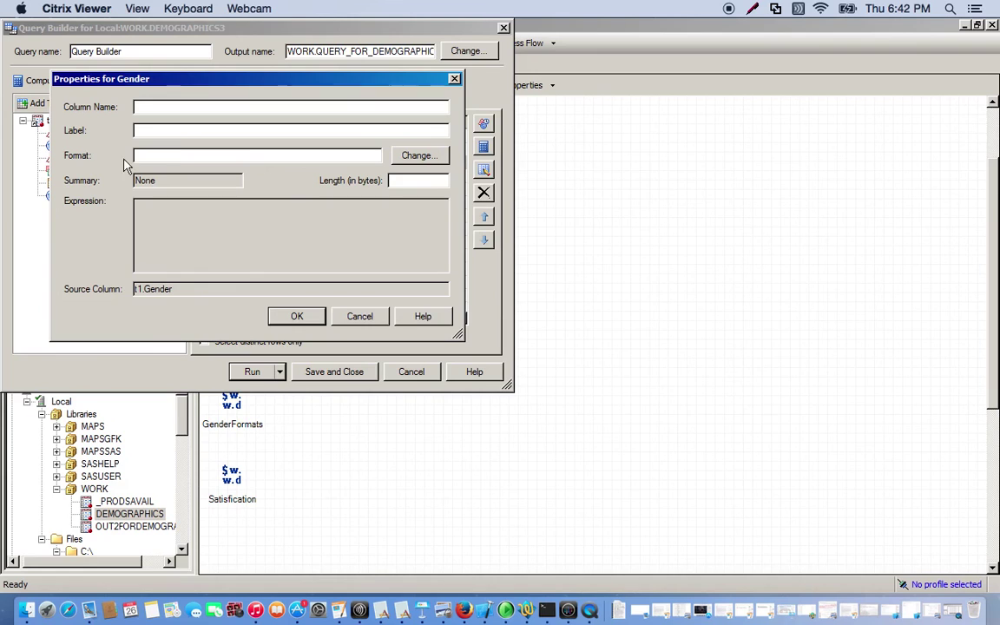
- Set the Gender column's format to the user-defined $GENDERFORMATS
left_click(216, 157)
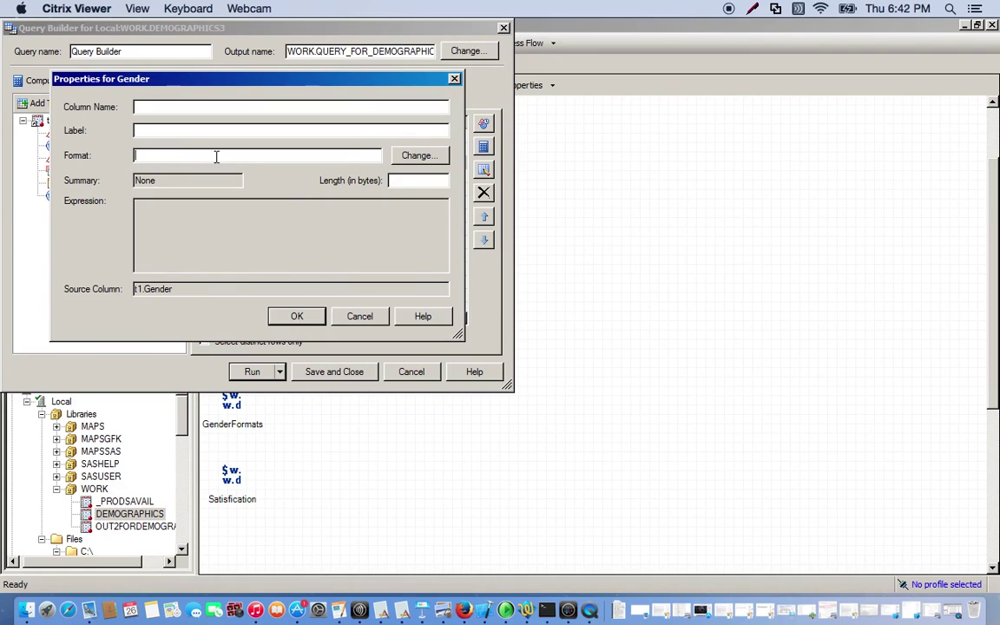
left_click(415, 157)
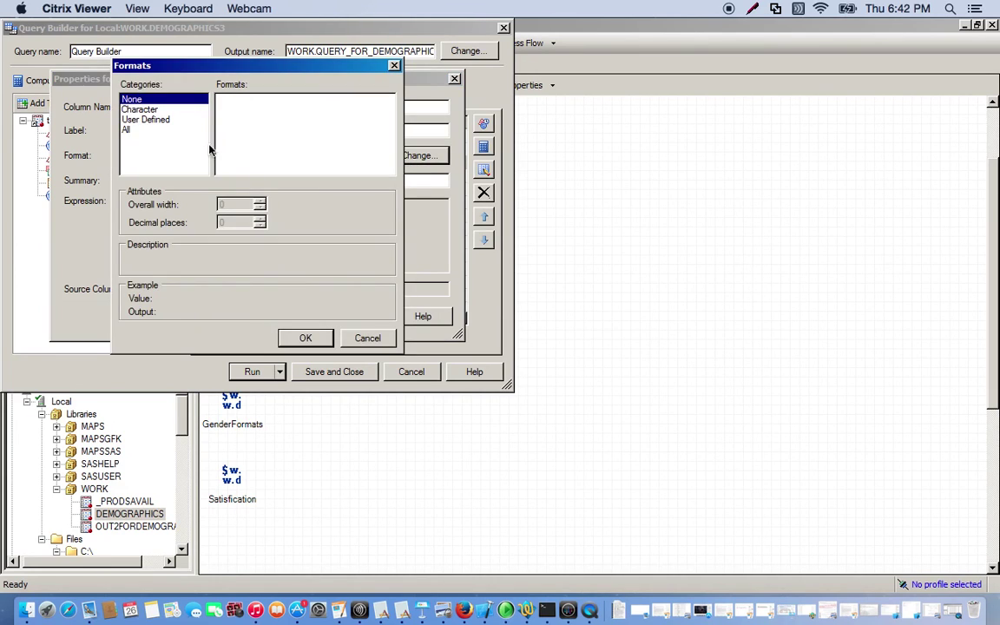
left_click(158, 120)
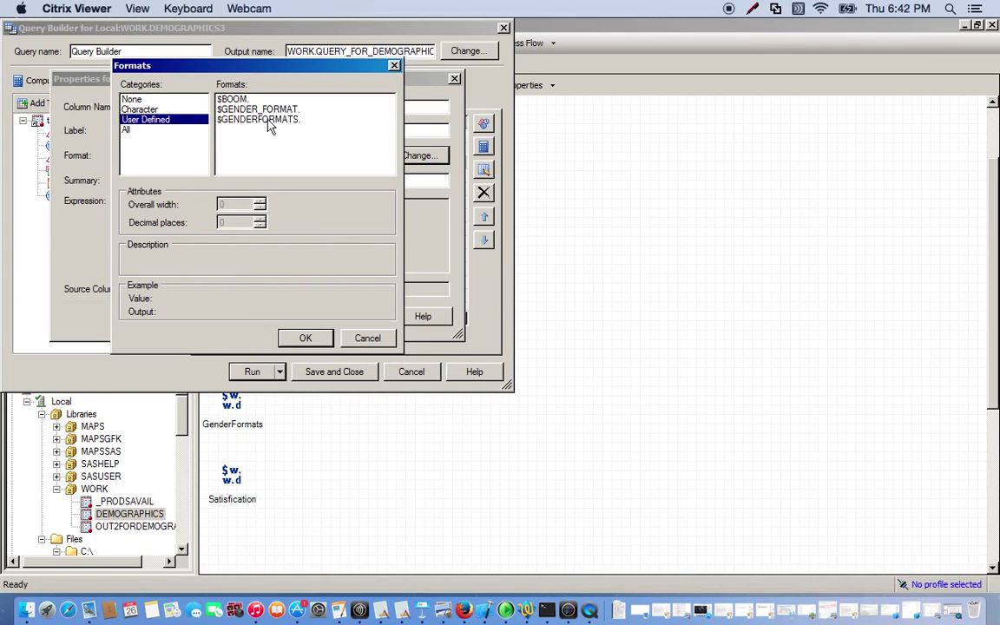
left_click(270, 121)
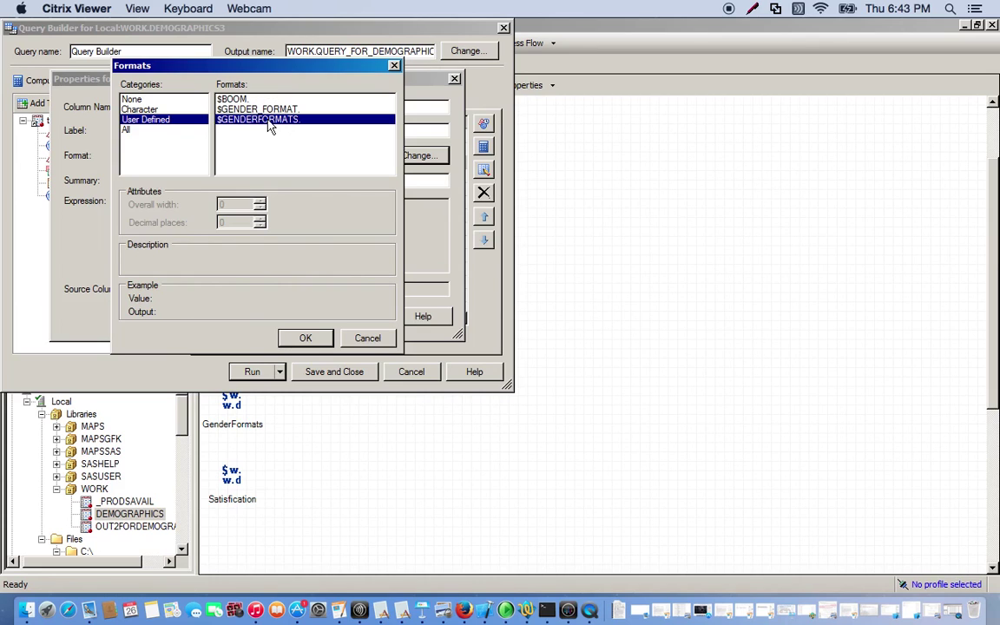
left_click(306, 337)
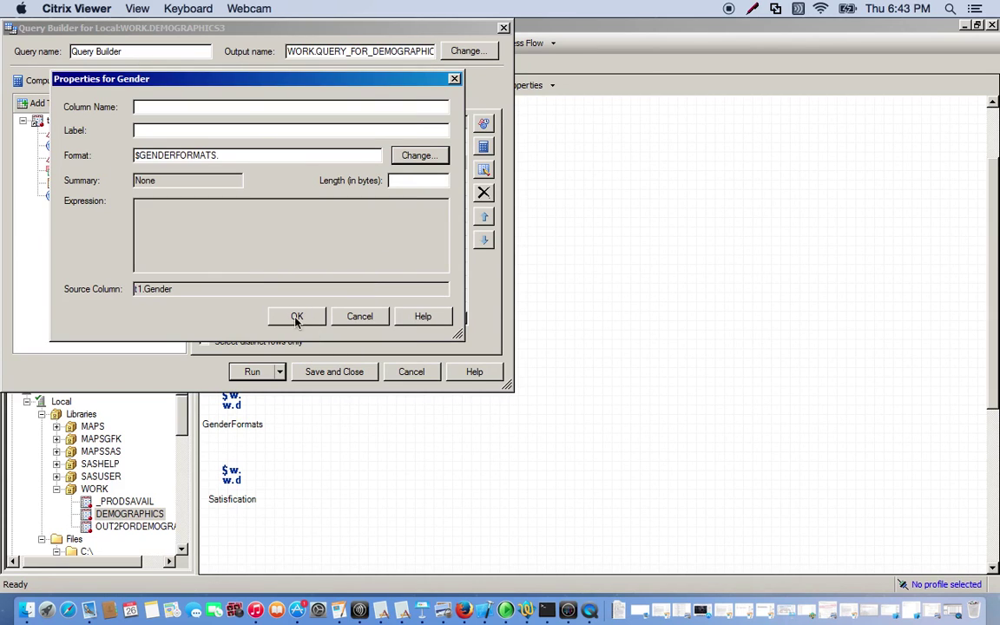
left_click(296, 318)
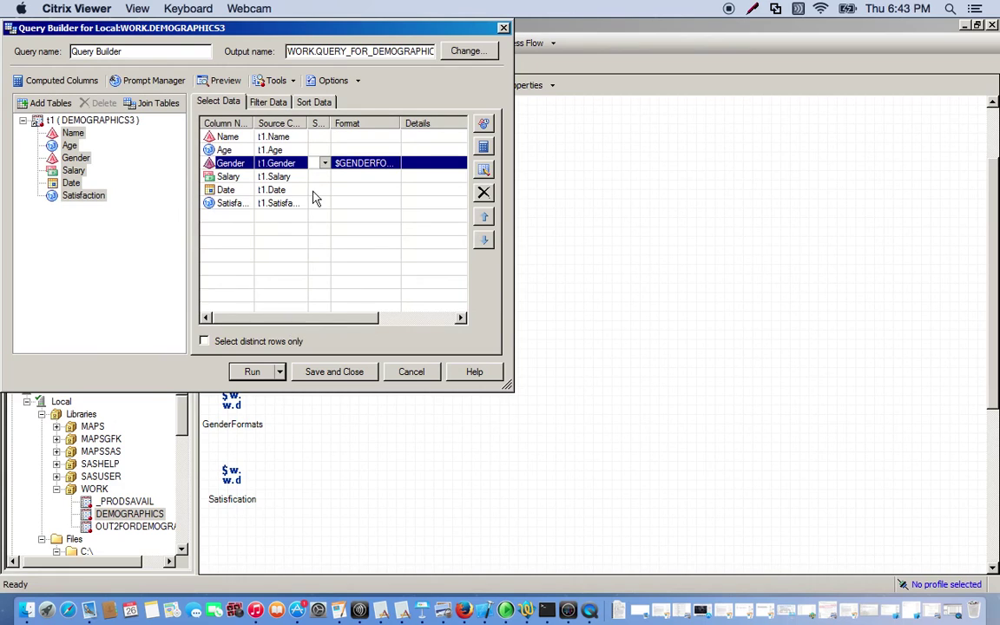
- Format the Satisfaction column with SATISFACTION., keep only distinct rows, and run the query
left_click(347, 205)
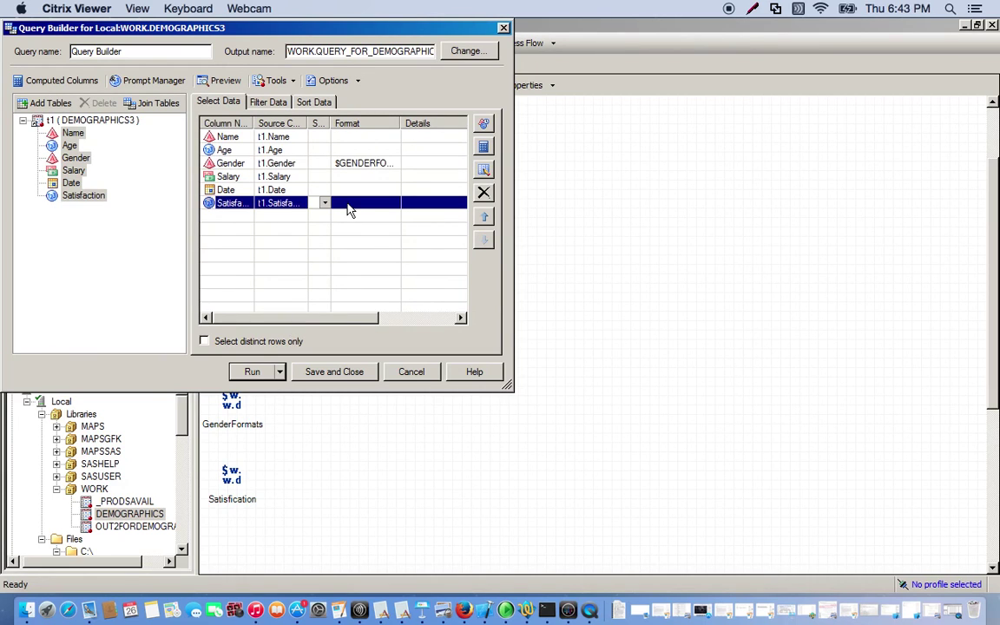
double_click(347, 205)
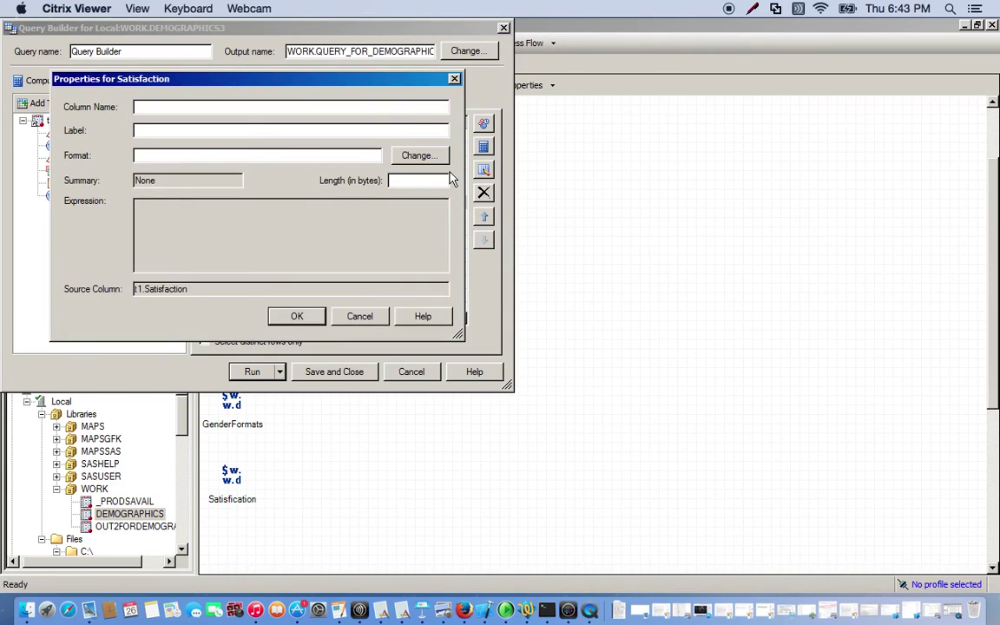
left_click(417, 157)
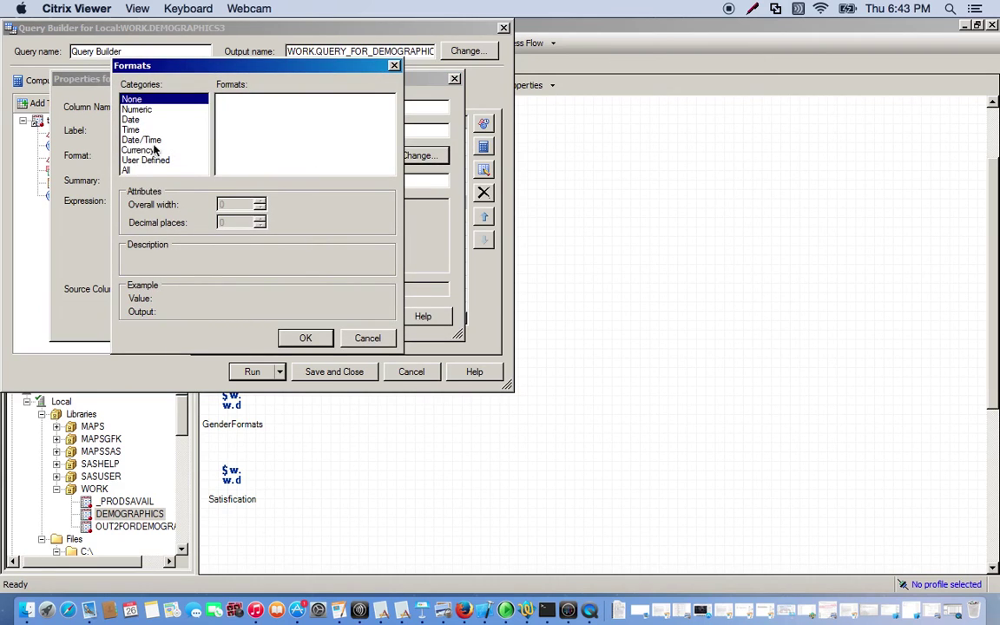
left_click(146, 159)
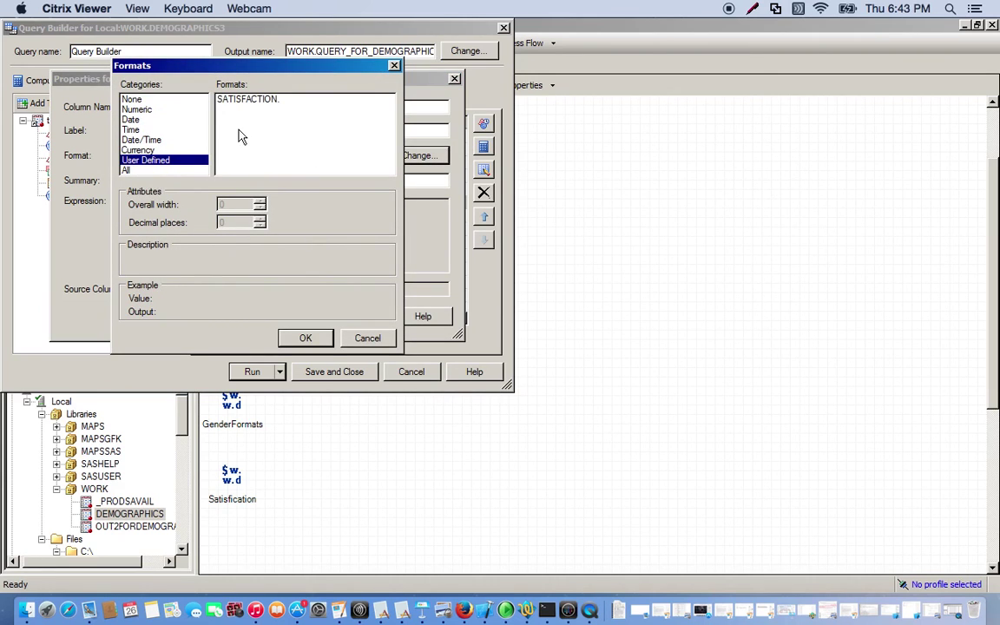
left_click(248, 102)
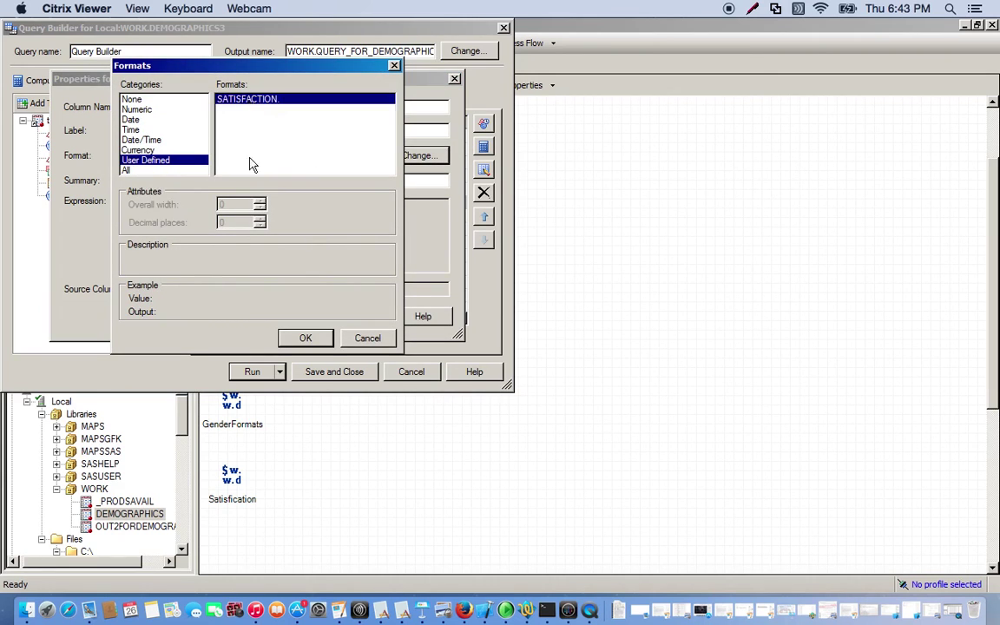
left_click(306, 337)
left_click(293, 314)
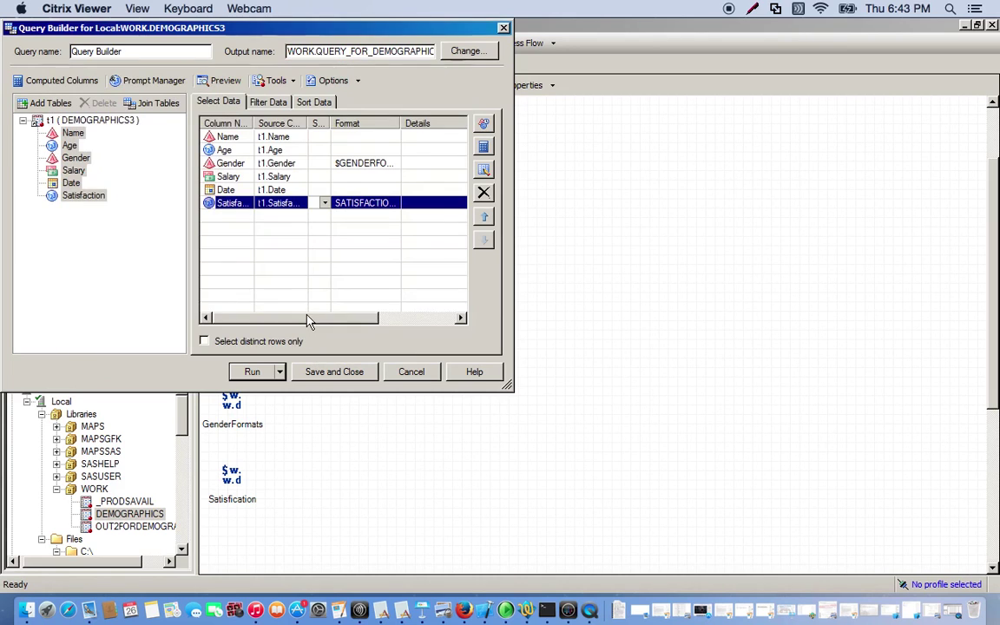
left_click(266, 342)
left_click(261, 370)
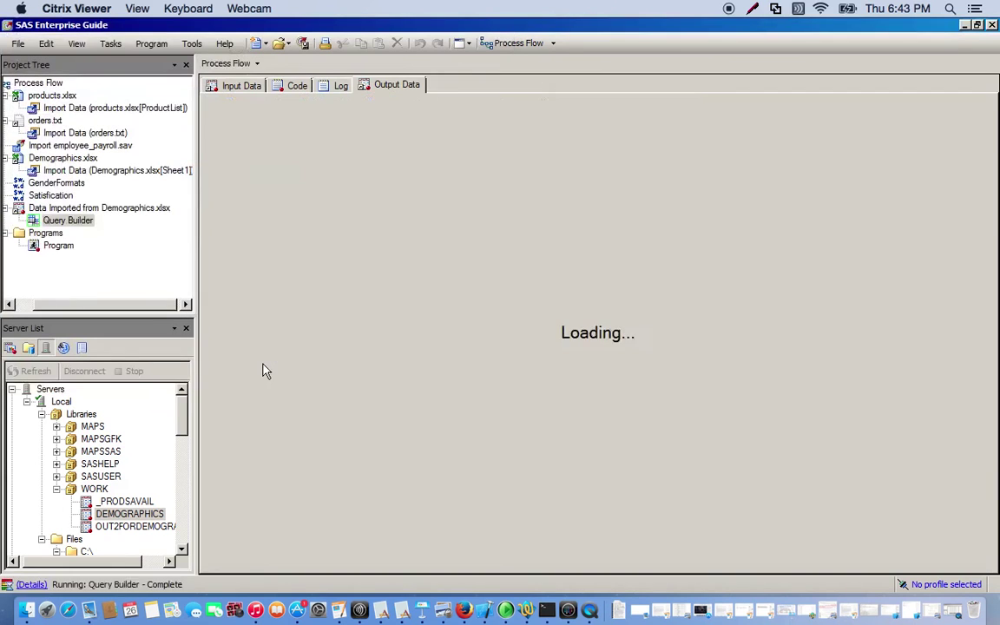